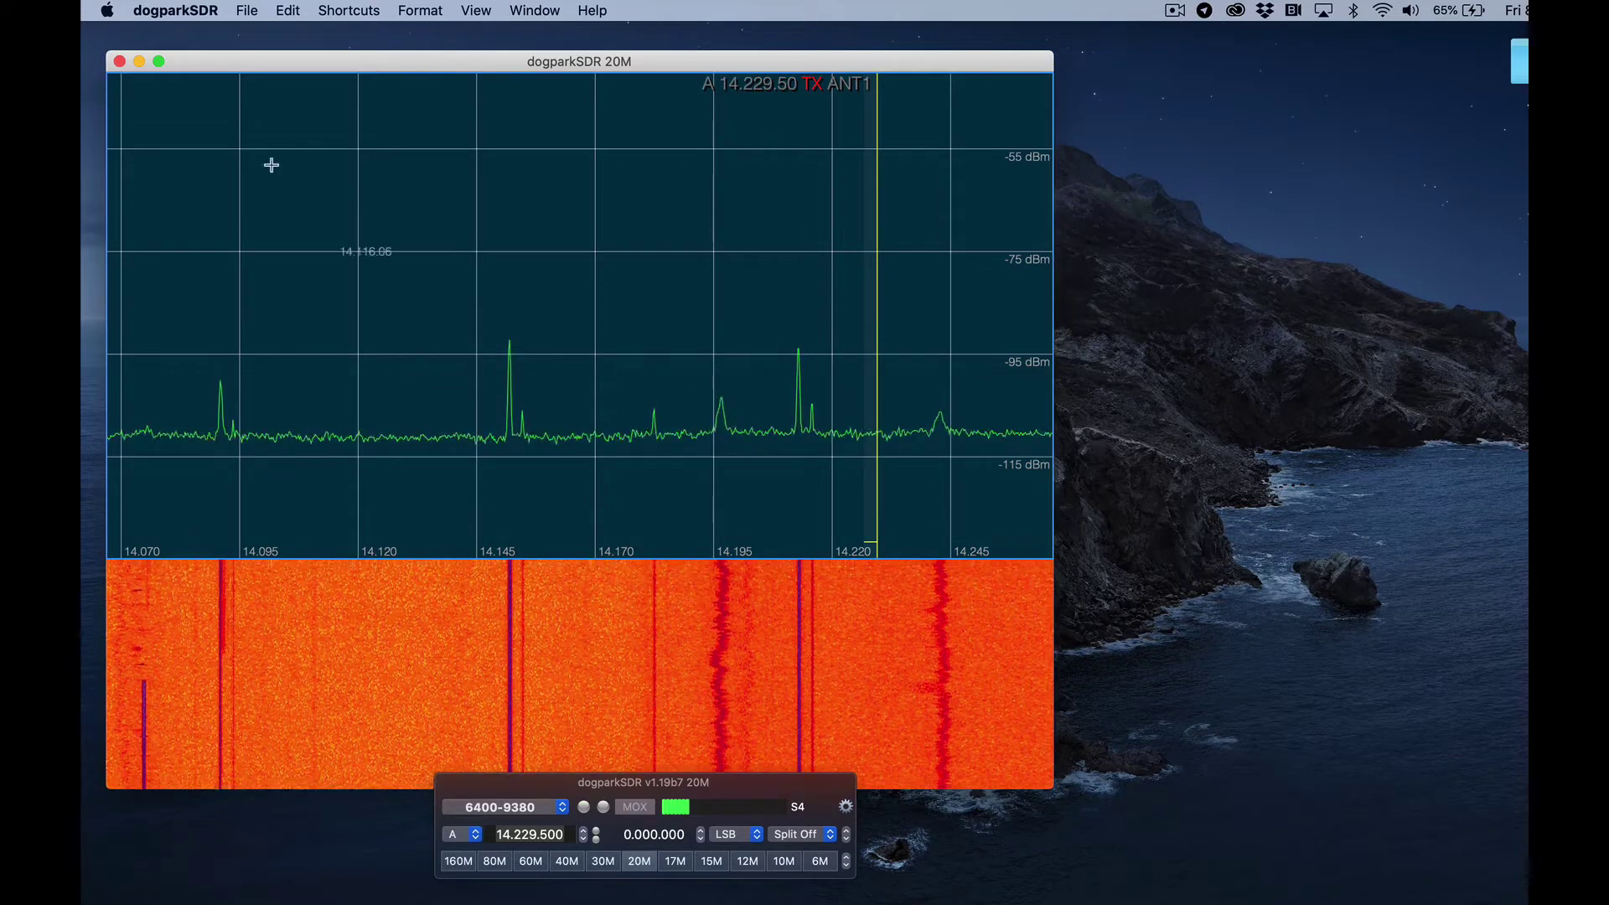
Open the radio preferences and load the 40 Meters global profile.
left_click(175, 12)
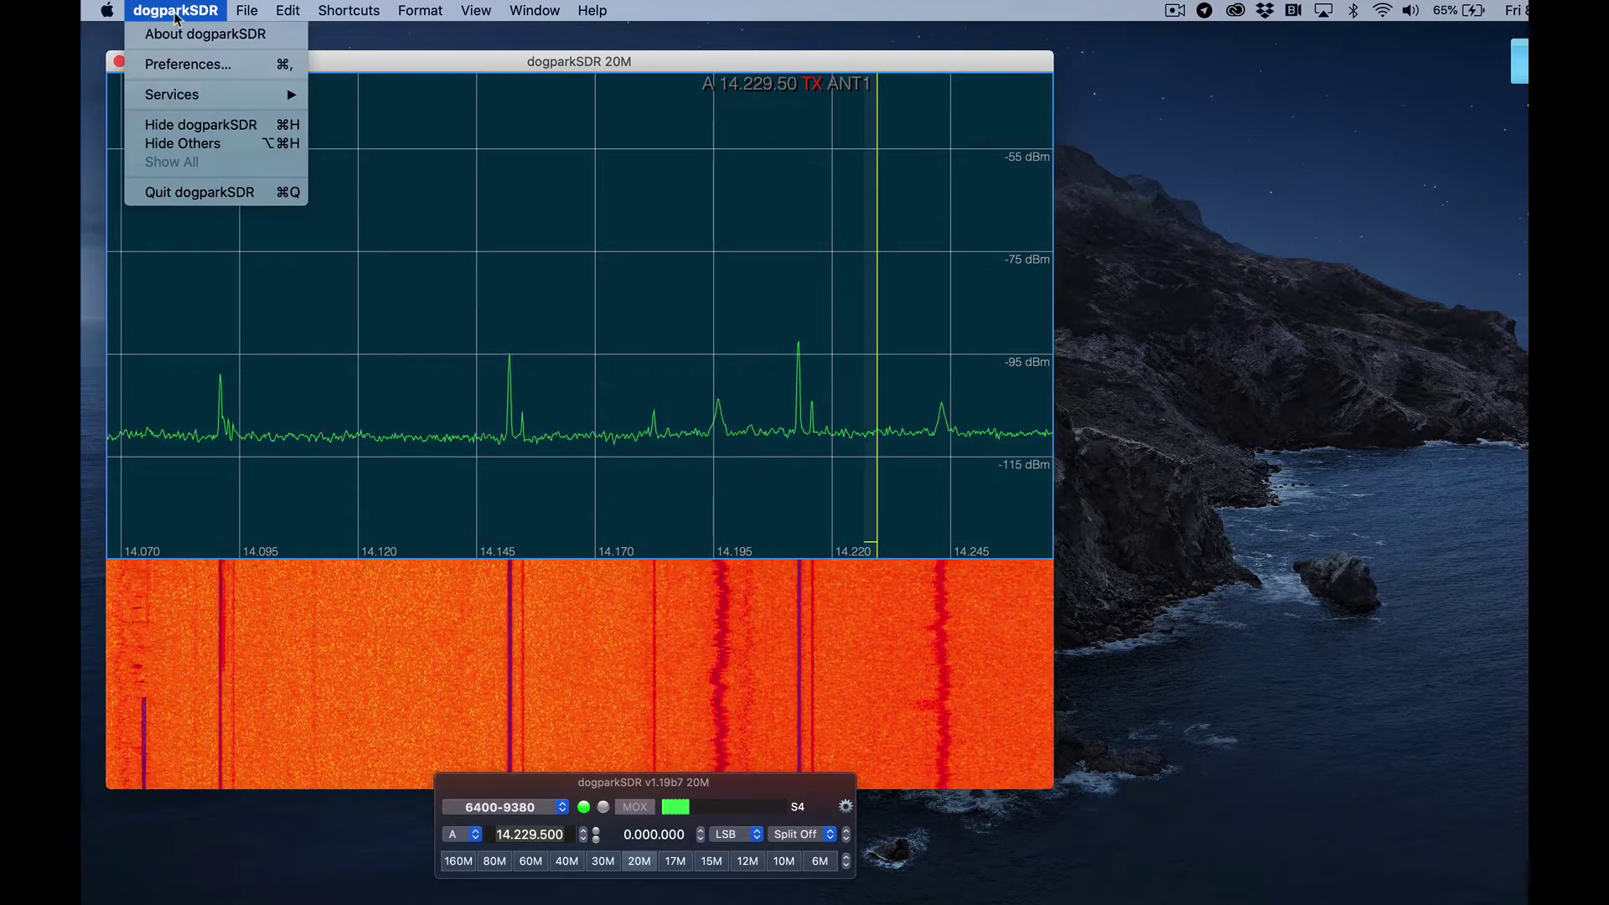
left_click(191, 62)
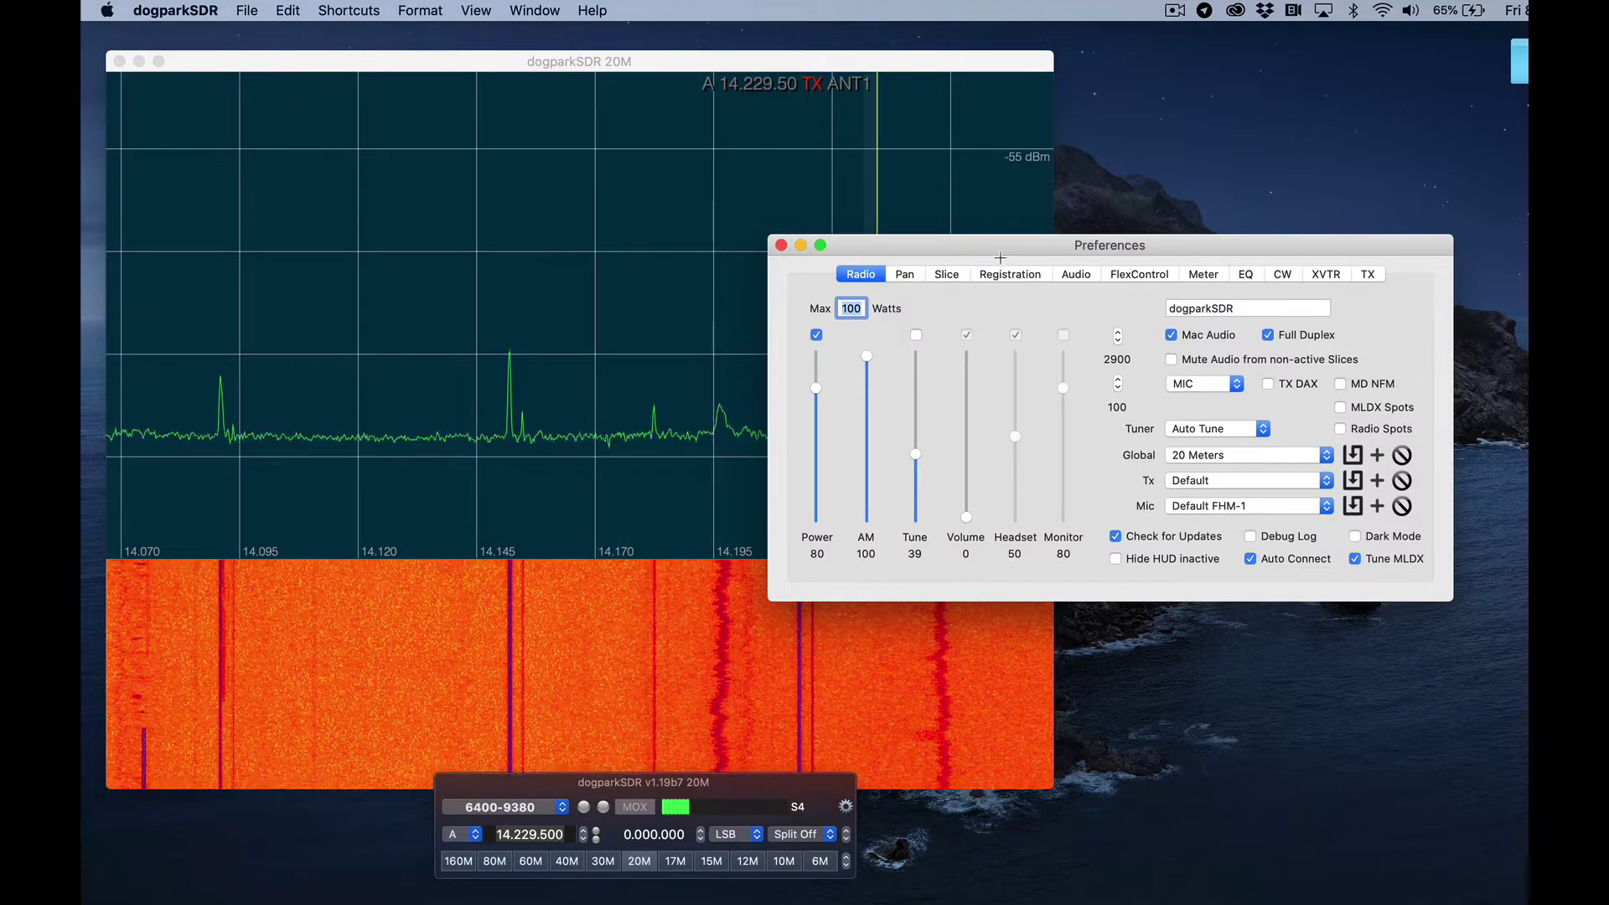
left_click_drag(1022, 249, 909, 277)
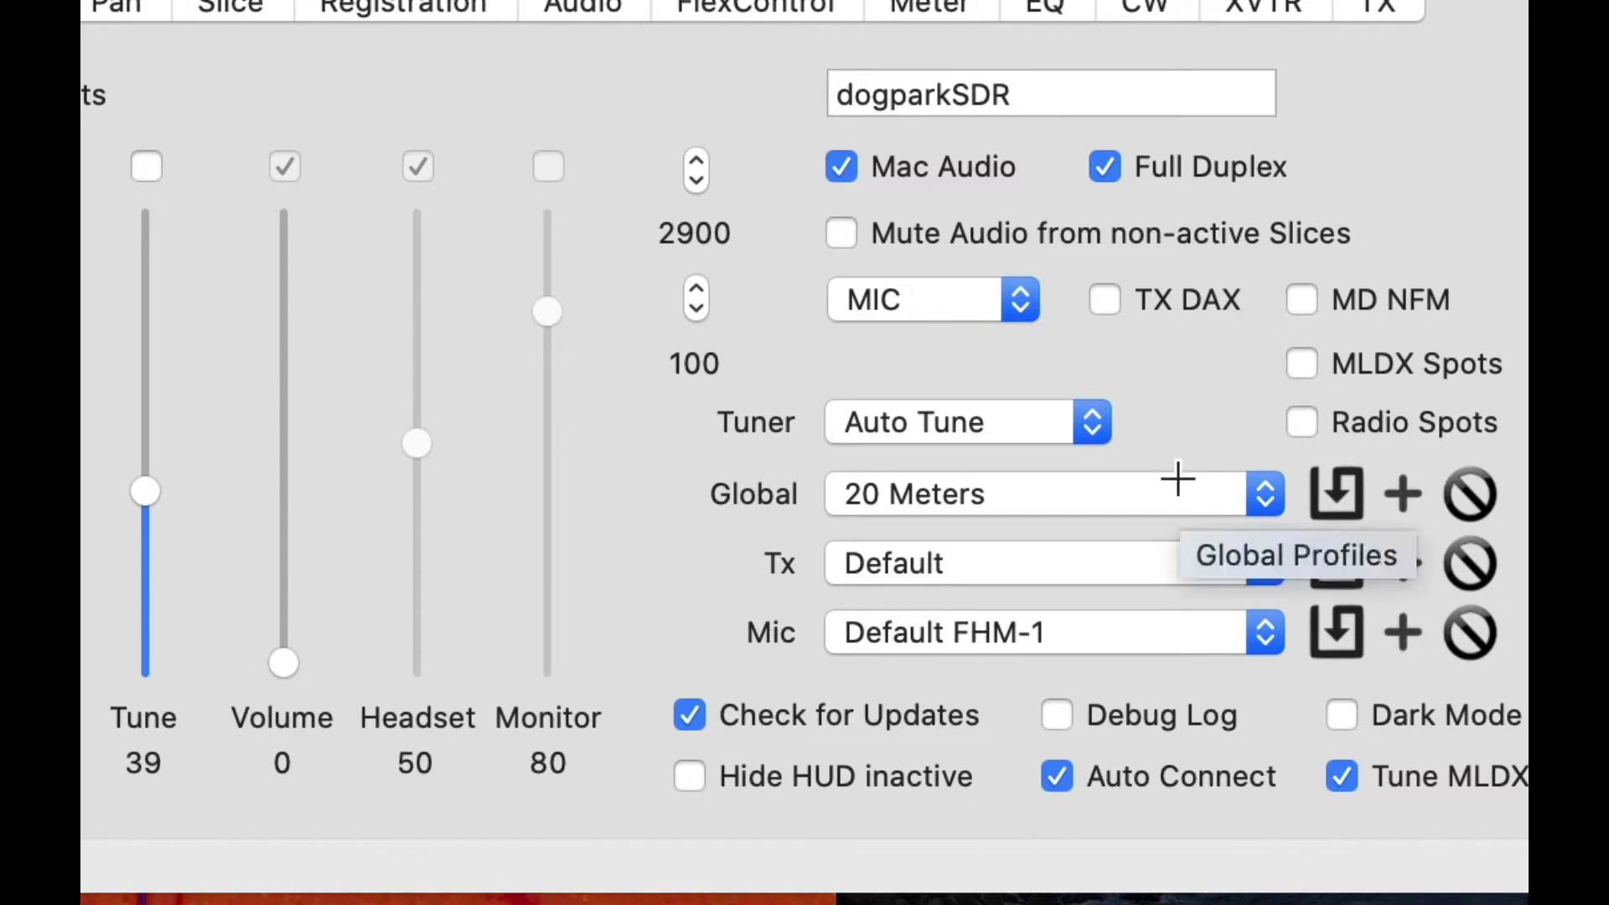
left_click(1178, 489)
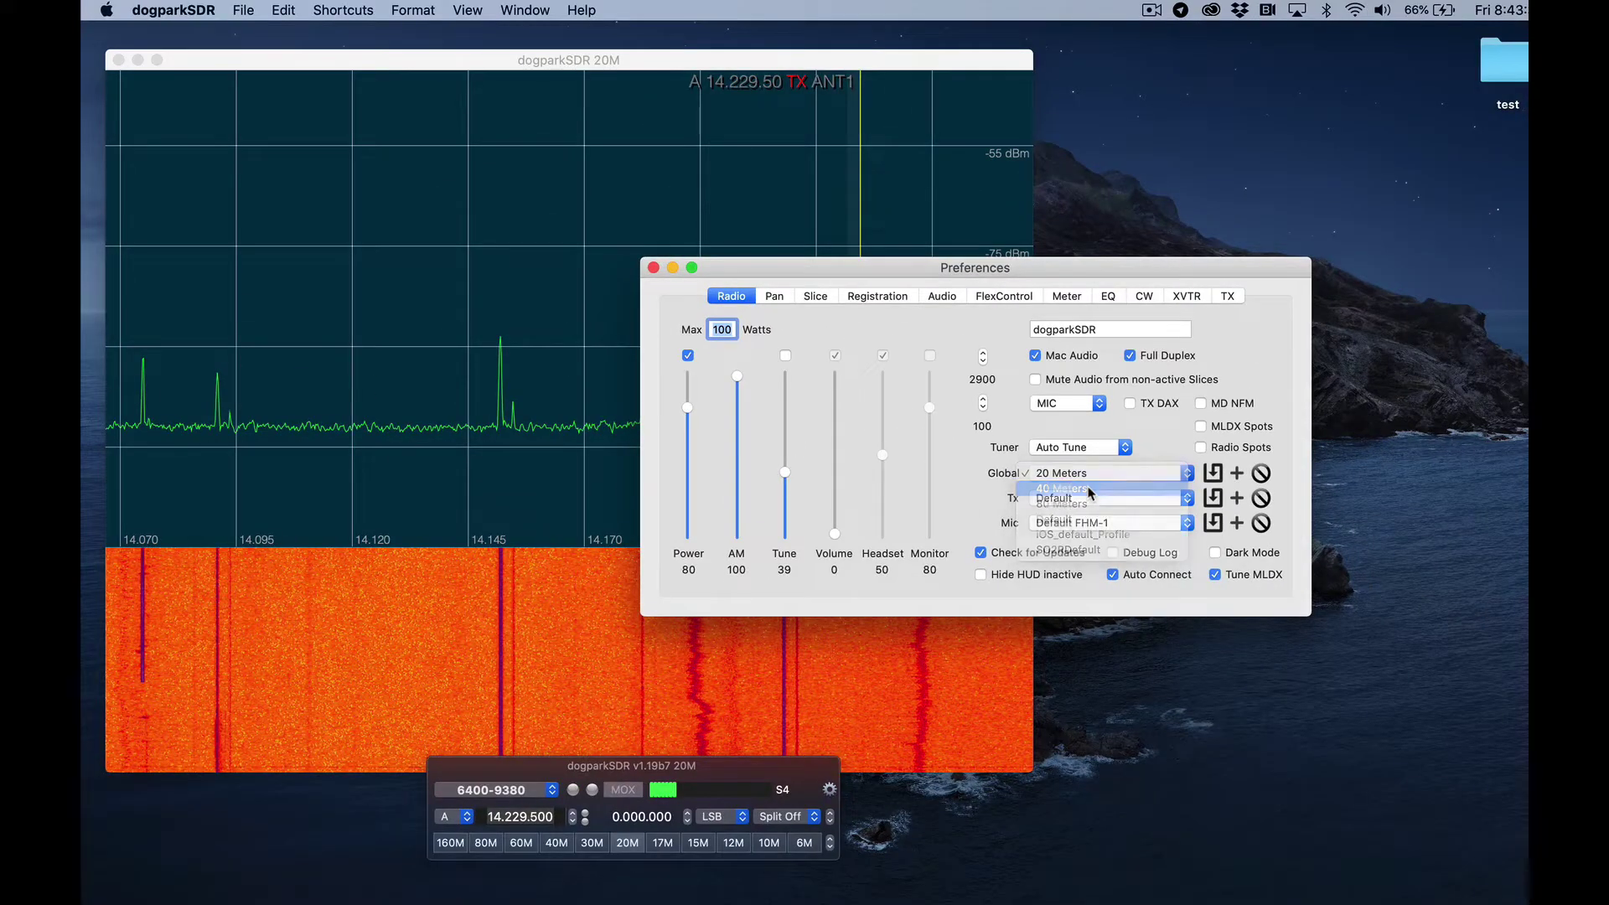
left_click(994, 540)
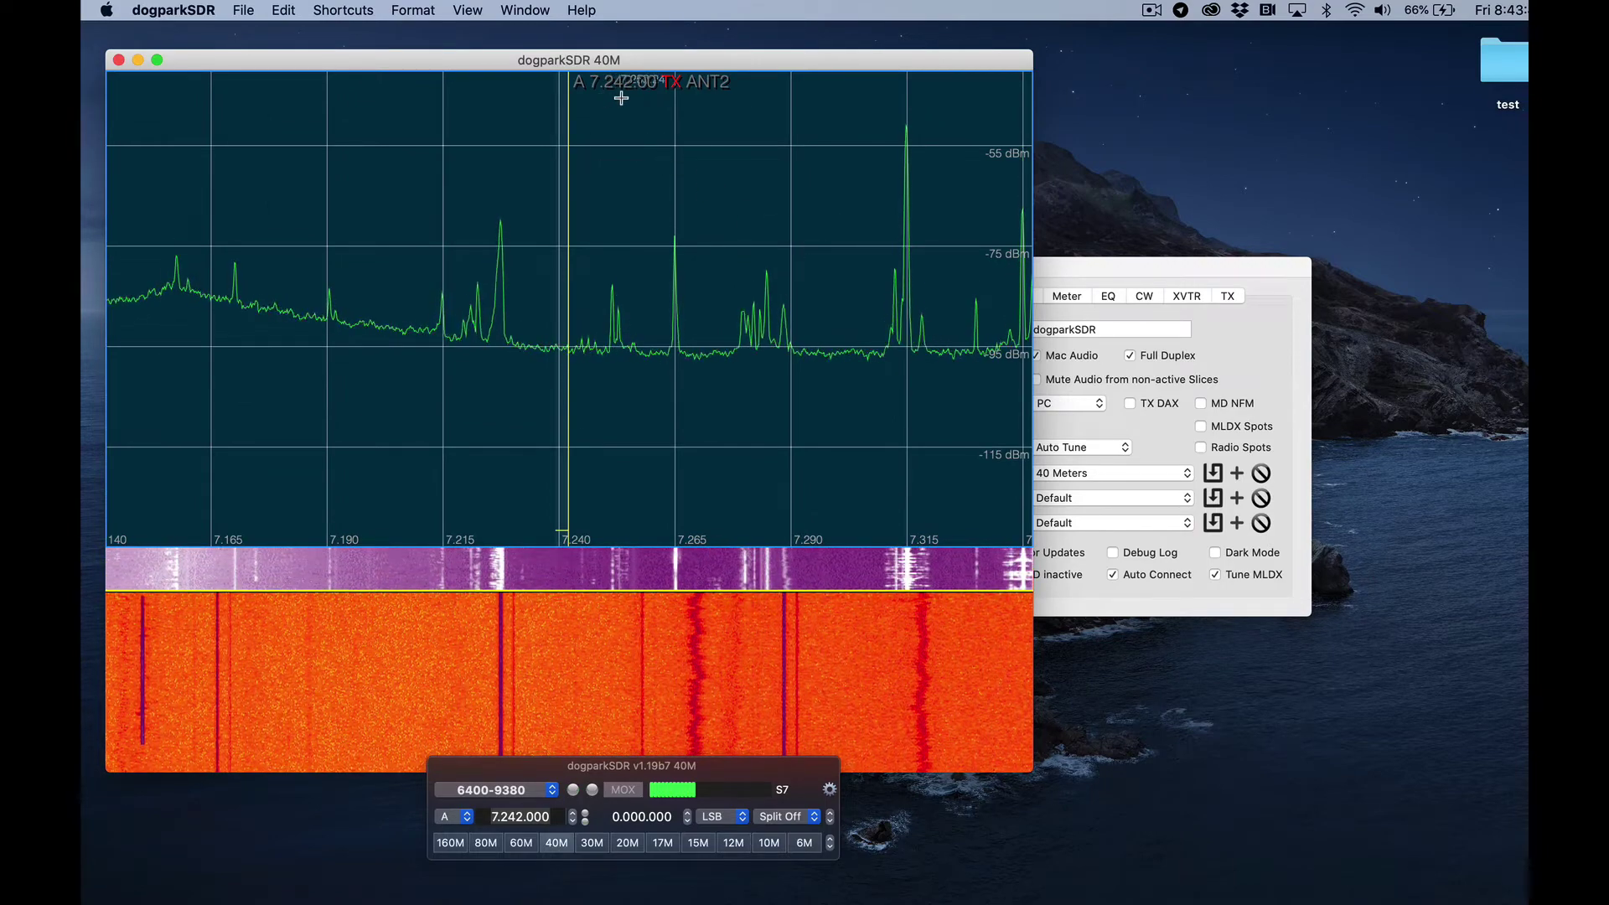
Bring the preferences forward and load the 80 Meters global profile.
left_click(1093, 277)
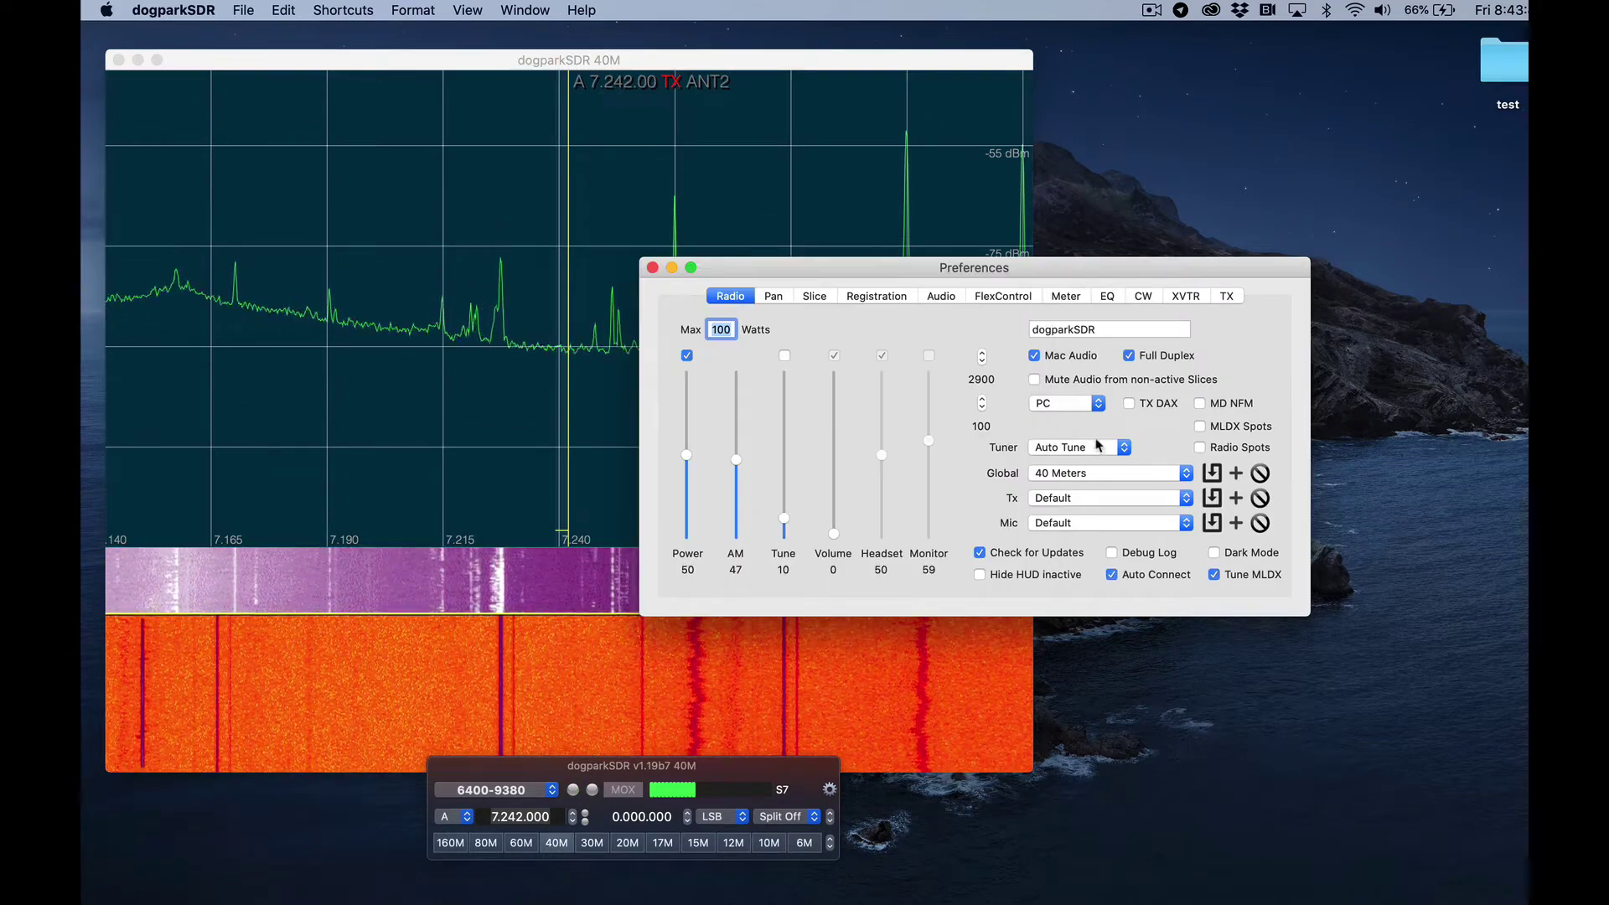
left_click(1096, 472)
left_click(1098, 488)
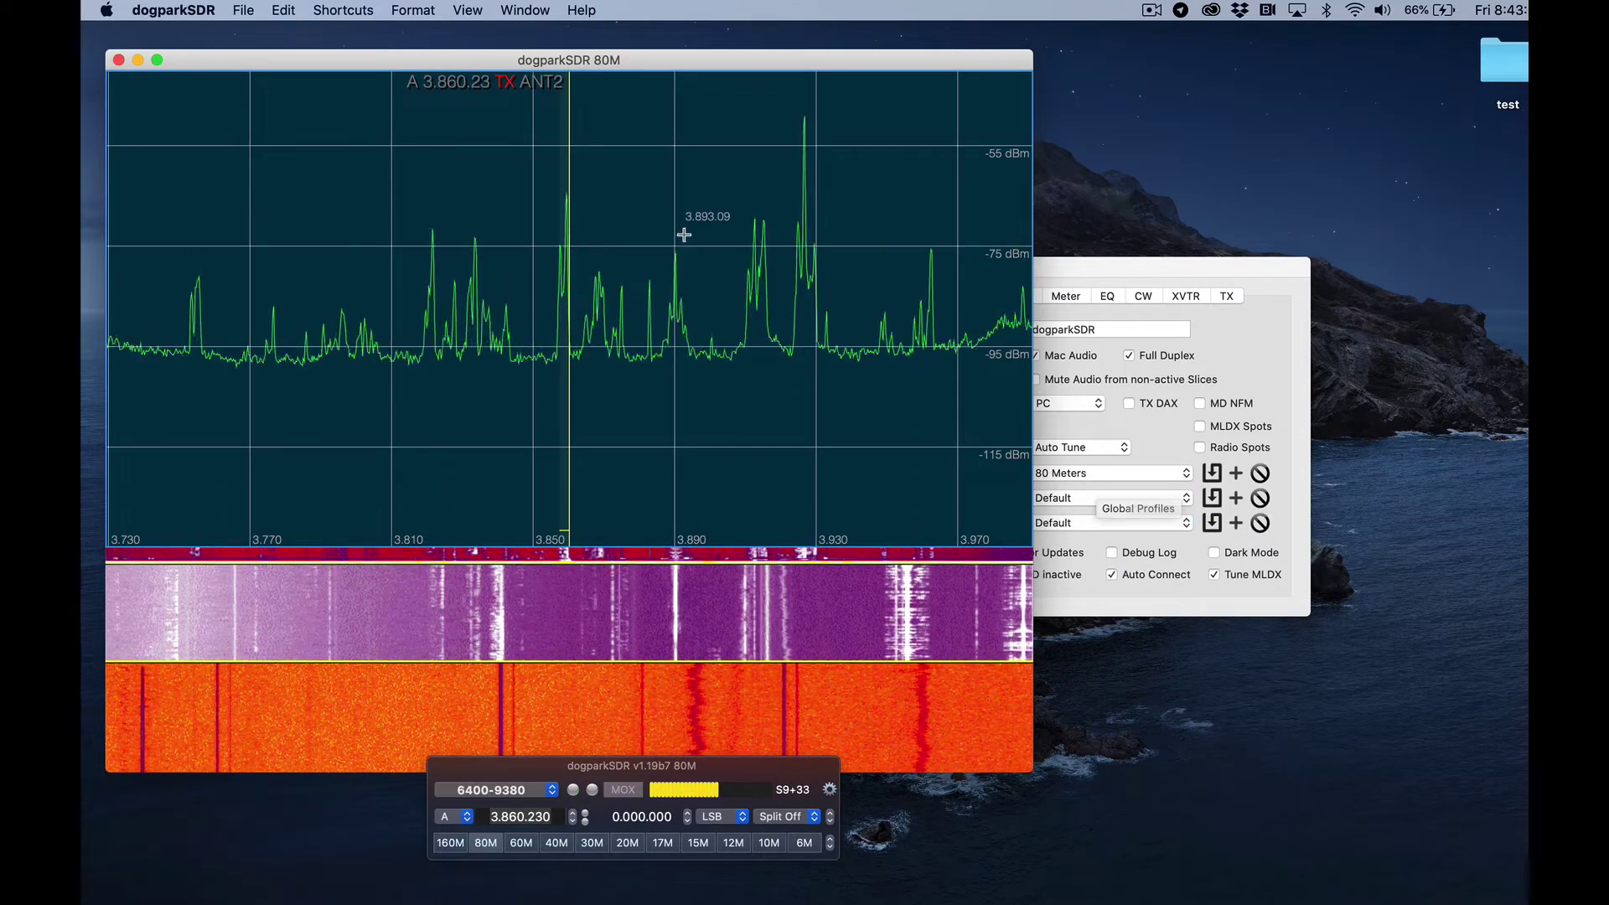
left_click(1093, 474)
left_click(1089, 474)
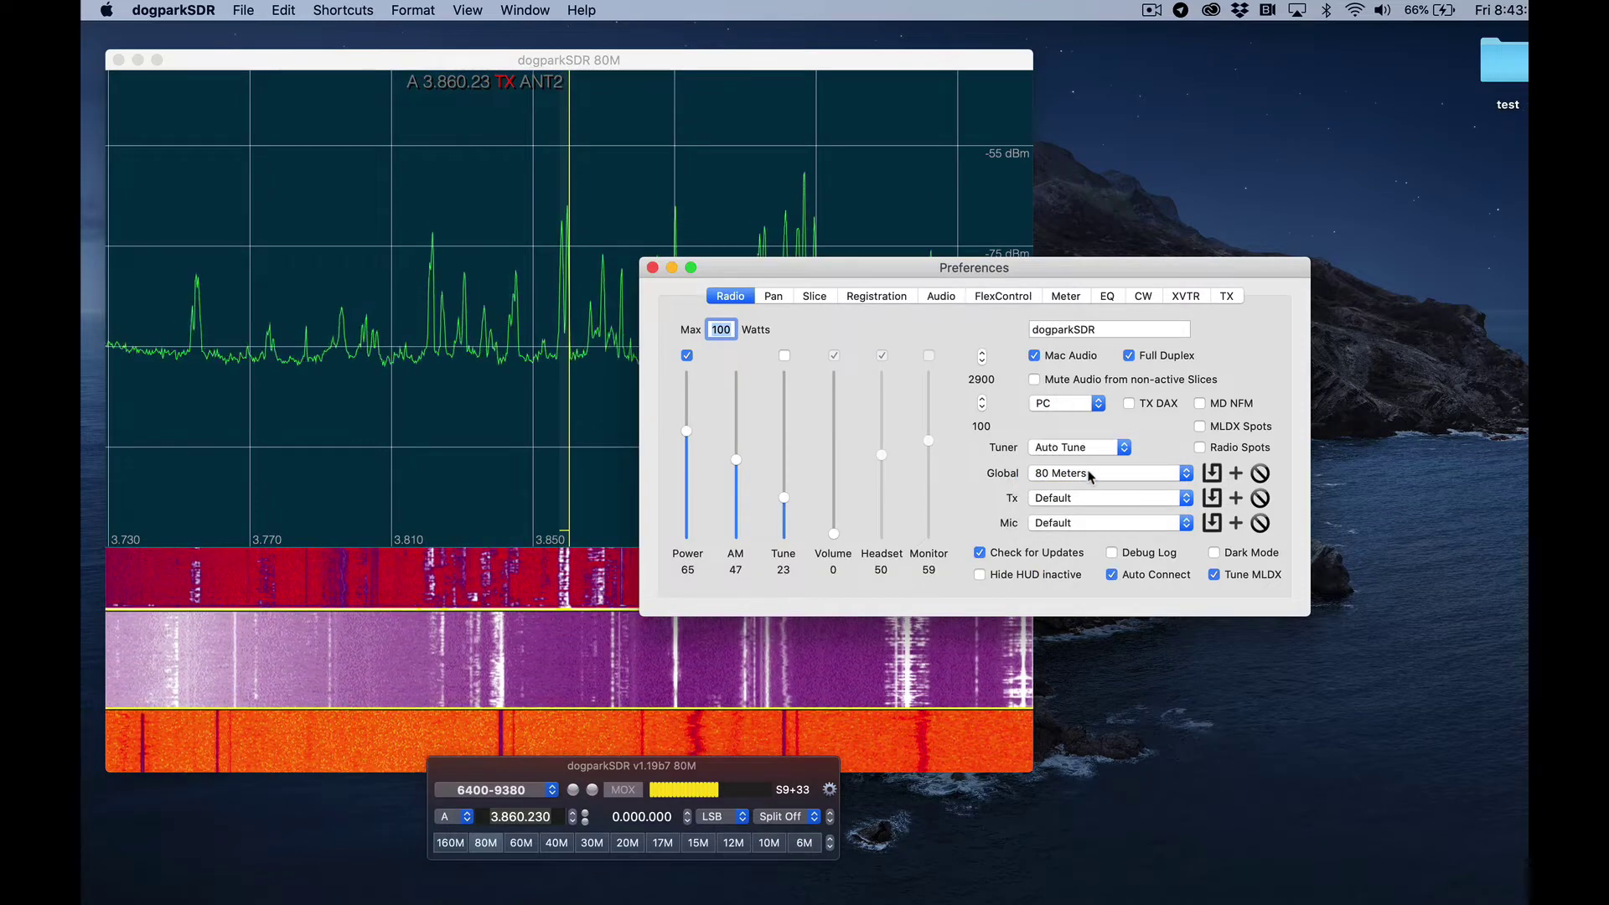
Switch the global profile to 40 Meters and from there to 20 Meters.
left_click(1089, 474)
left_click(1089, 467)
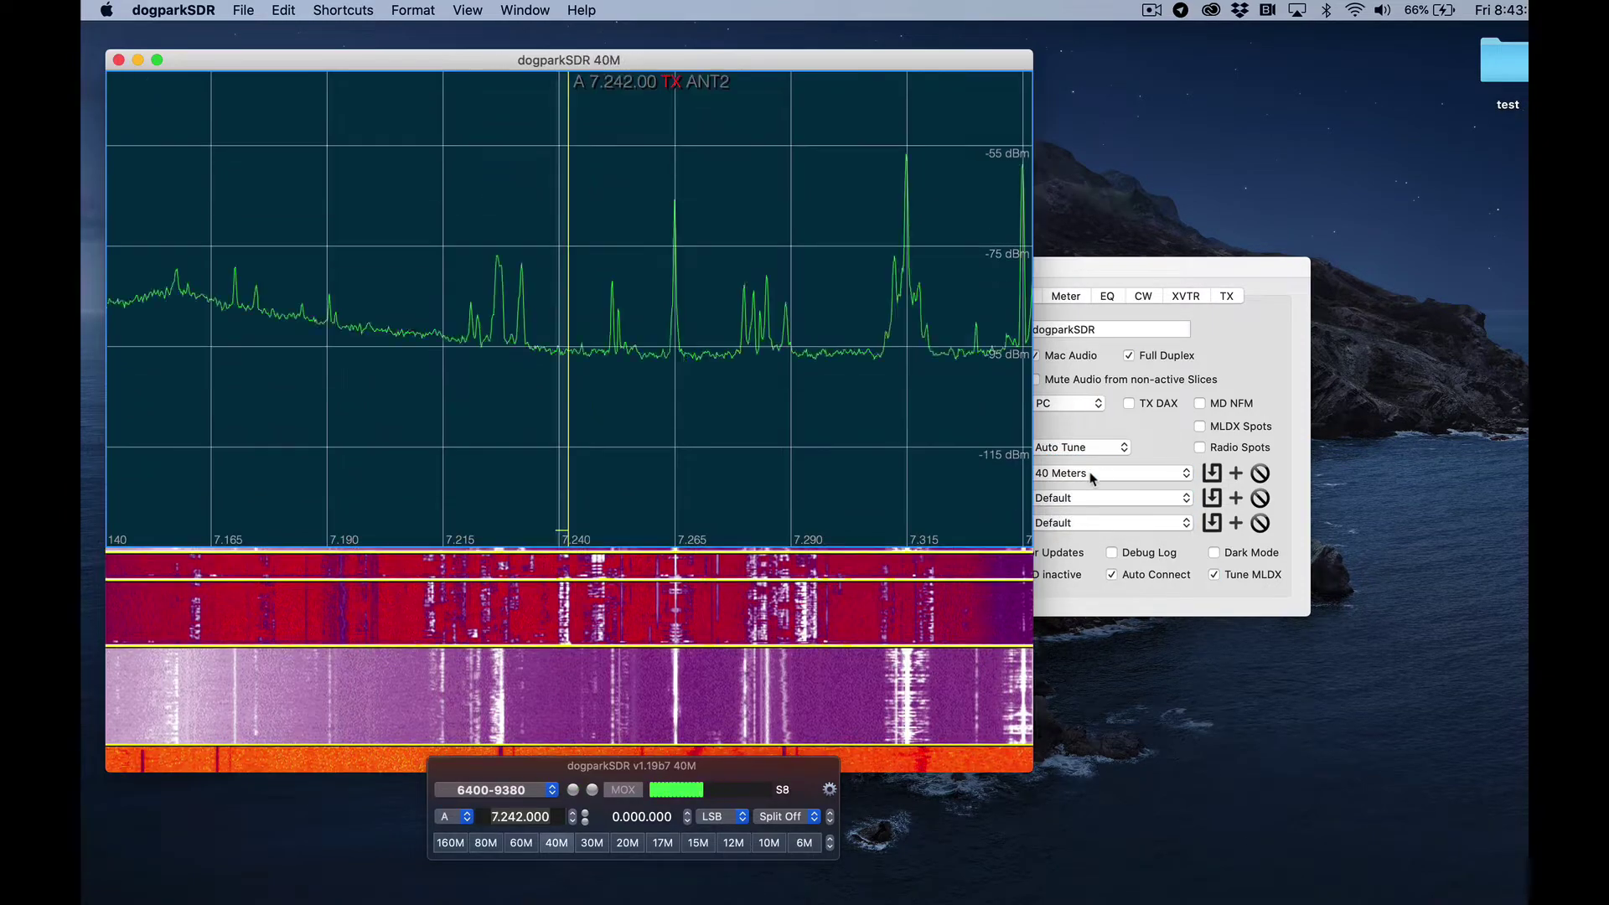
left_click(1089, 471)
left_click(1089, 460)
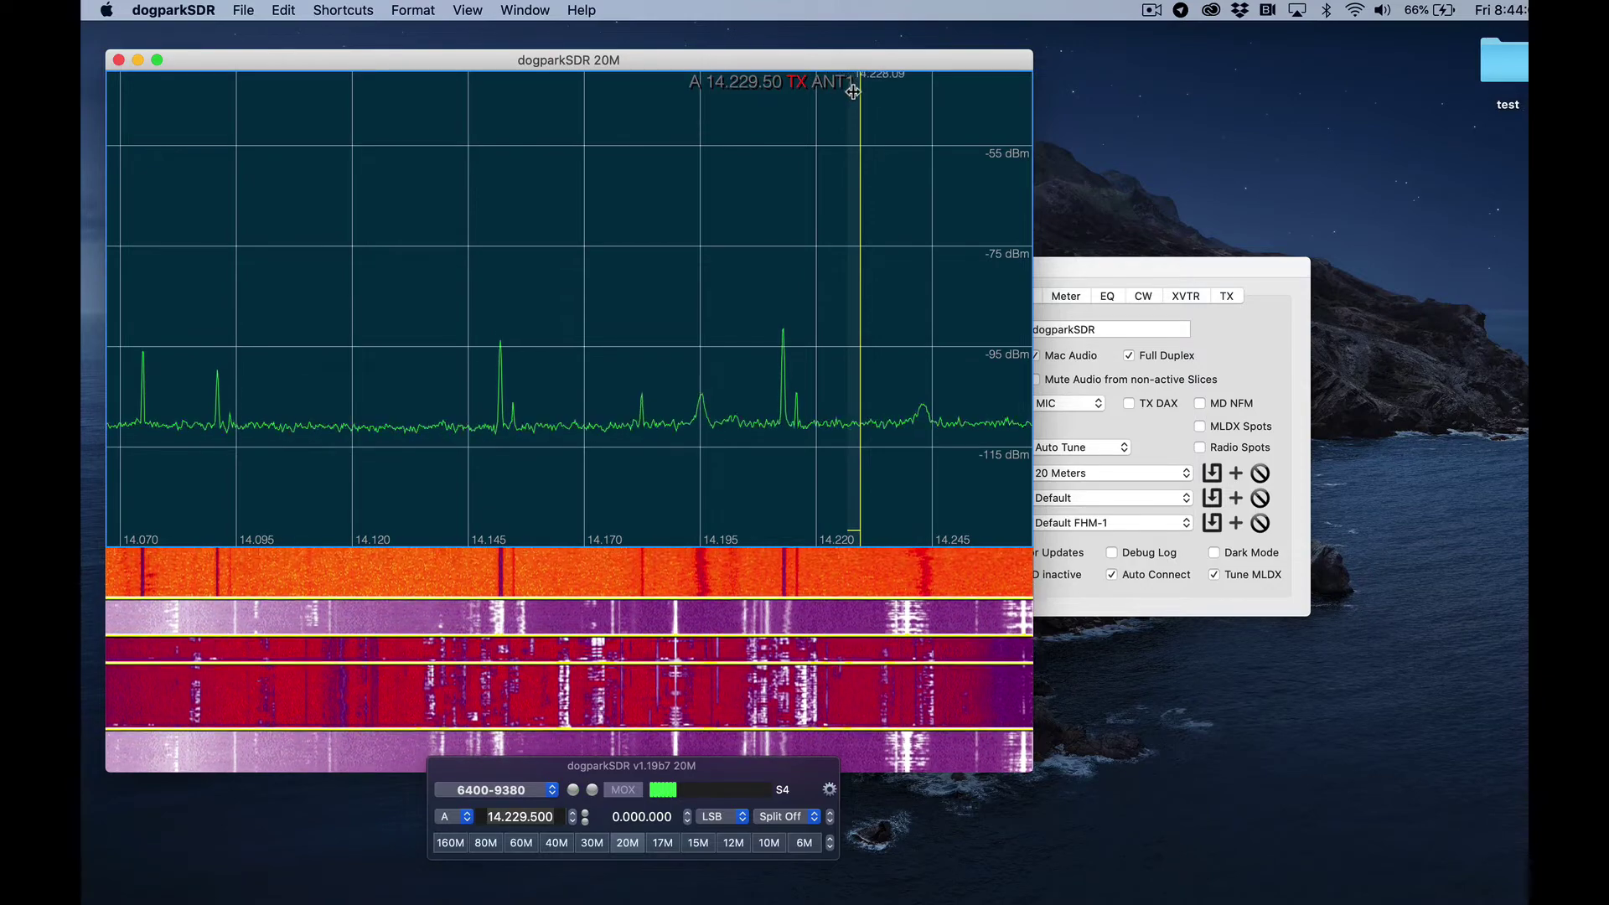
Load the 40 Meters global profile, followed by the 80 Meters profile, checking the spectrum display after each change.
left_click(1125, 479)
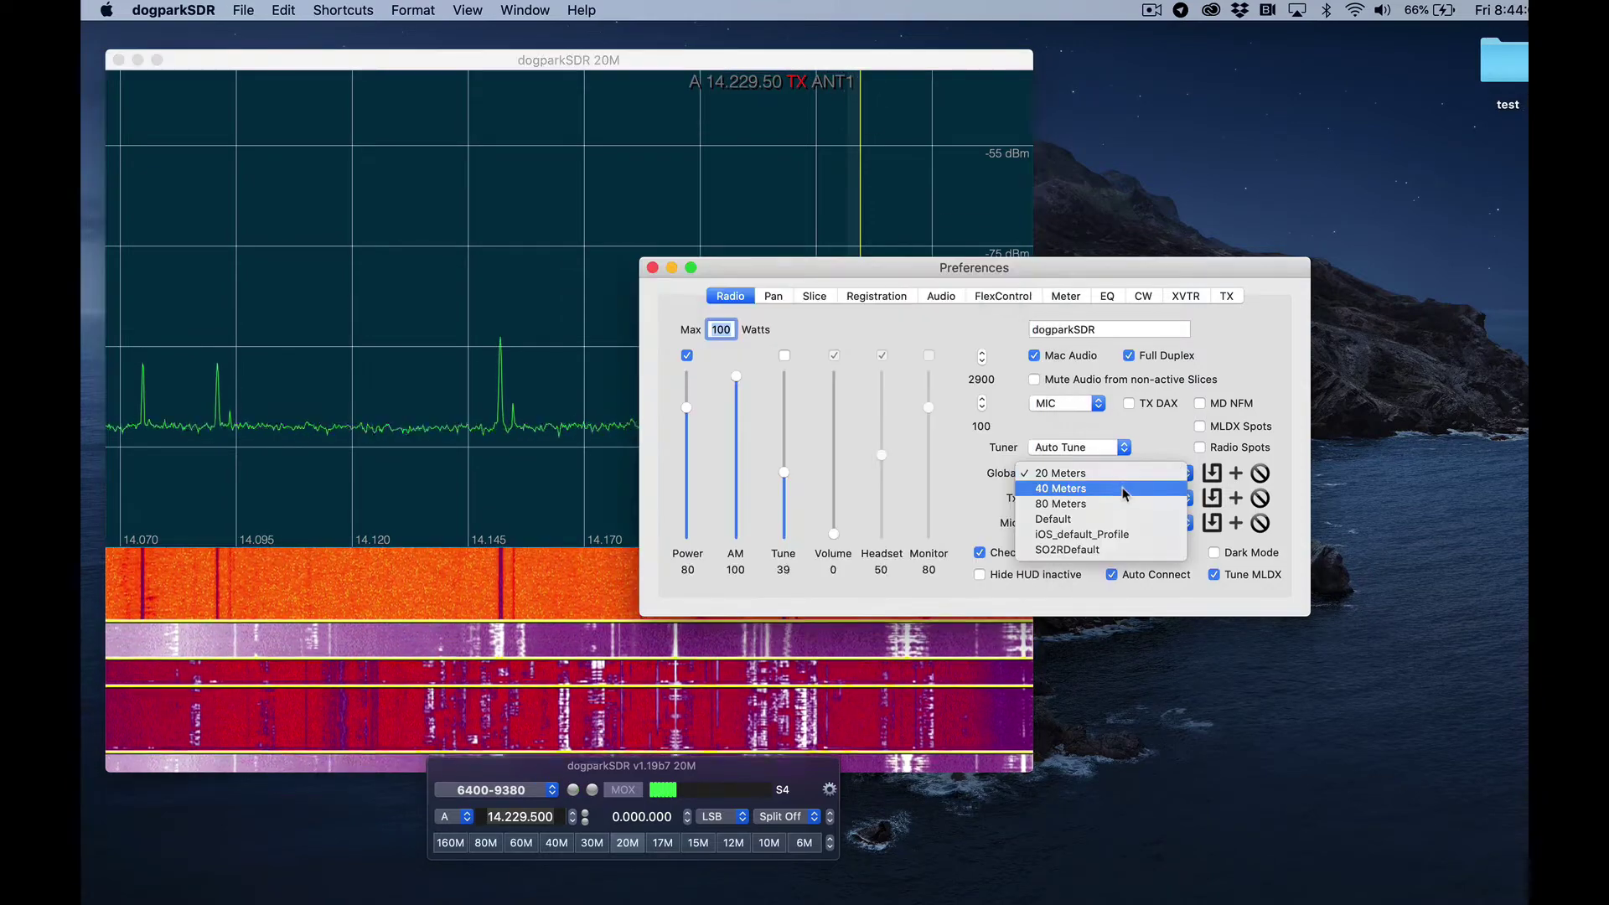
left_click(1114, 489)
left_click(836, 121)
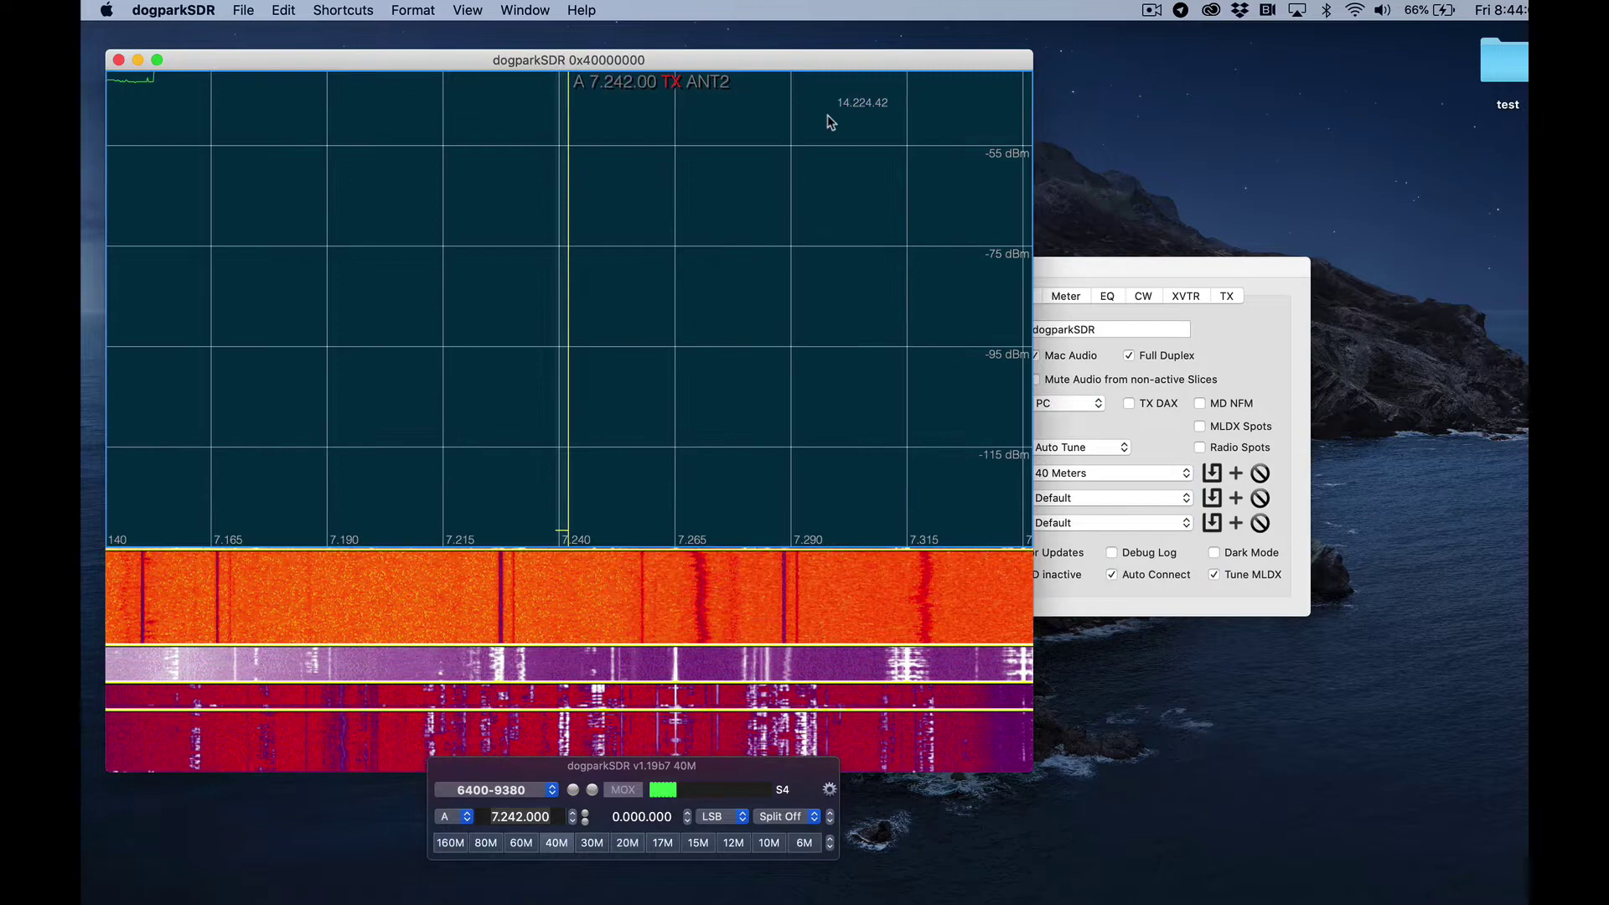
left_click(1145, 478)
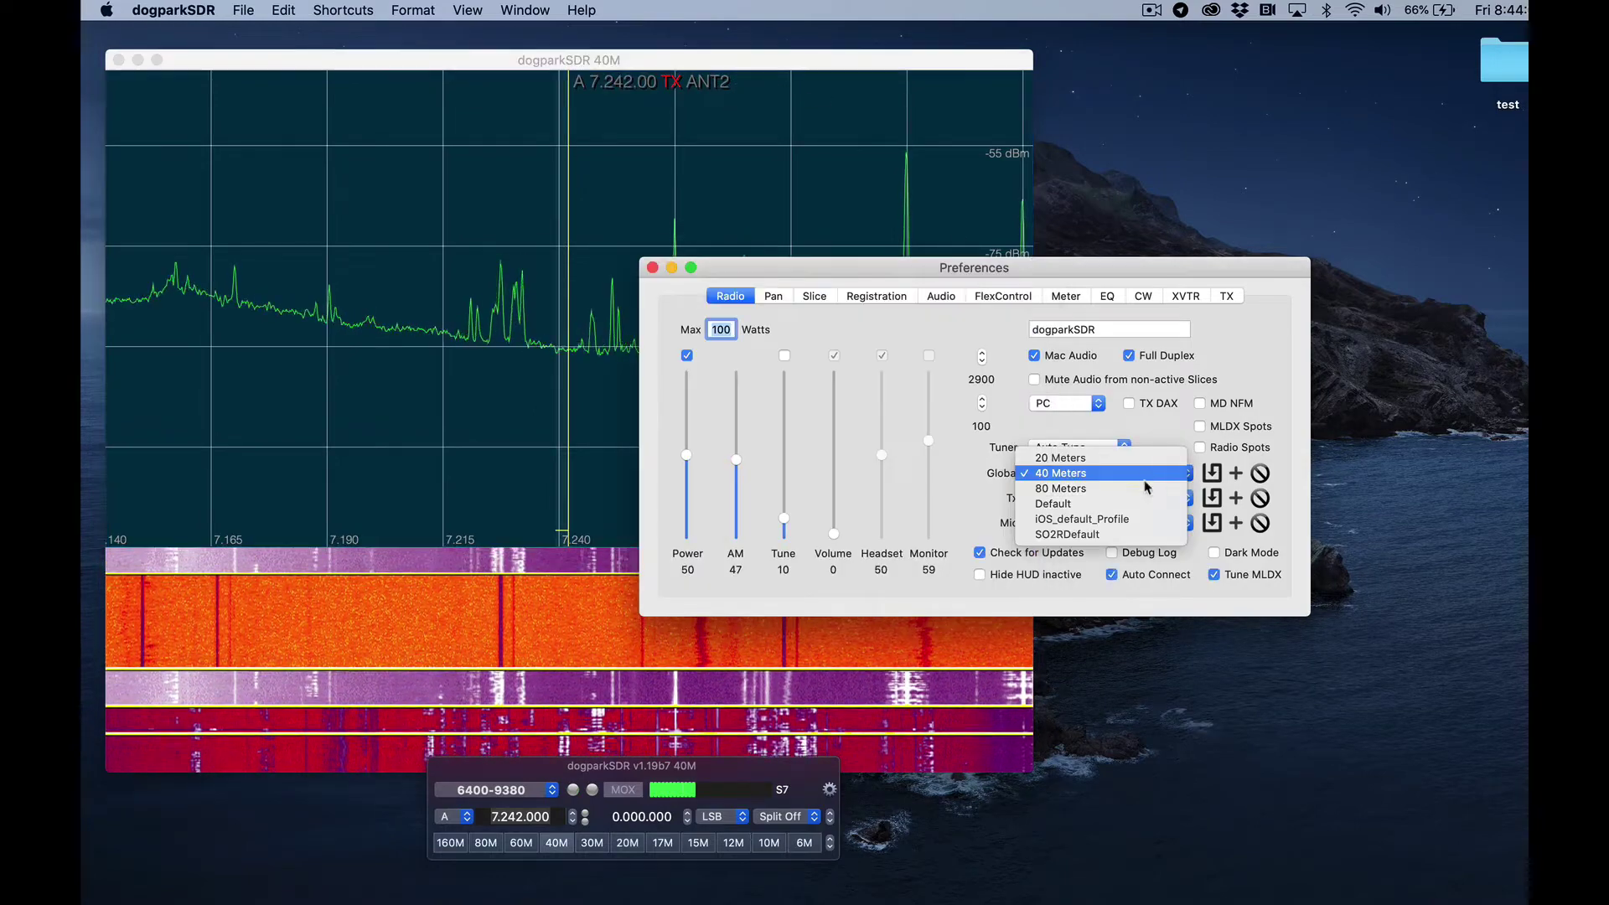
left_click(1147, 493)
left_click(695, 103)
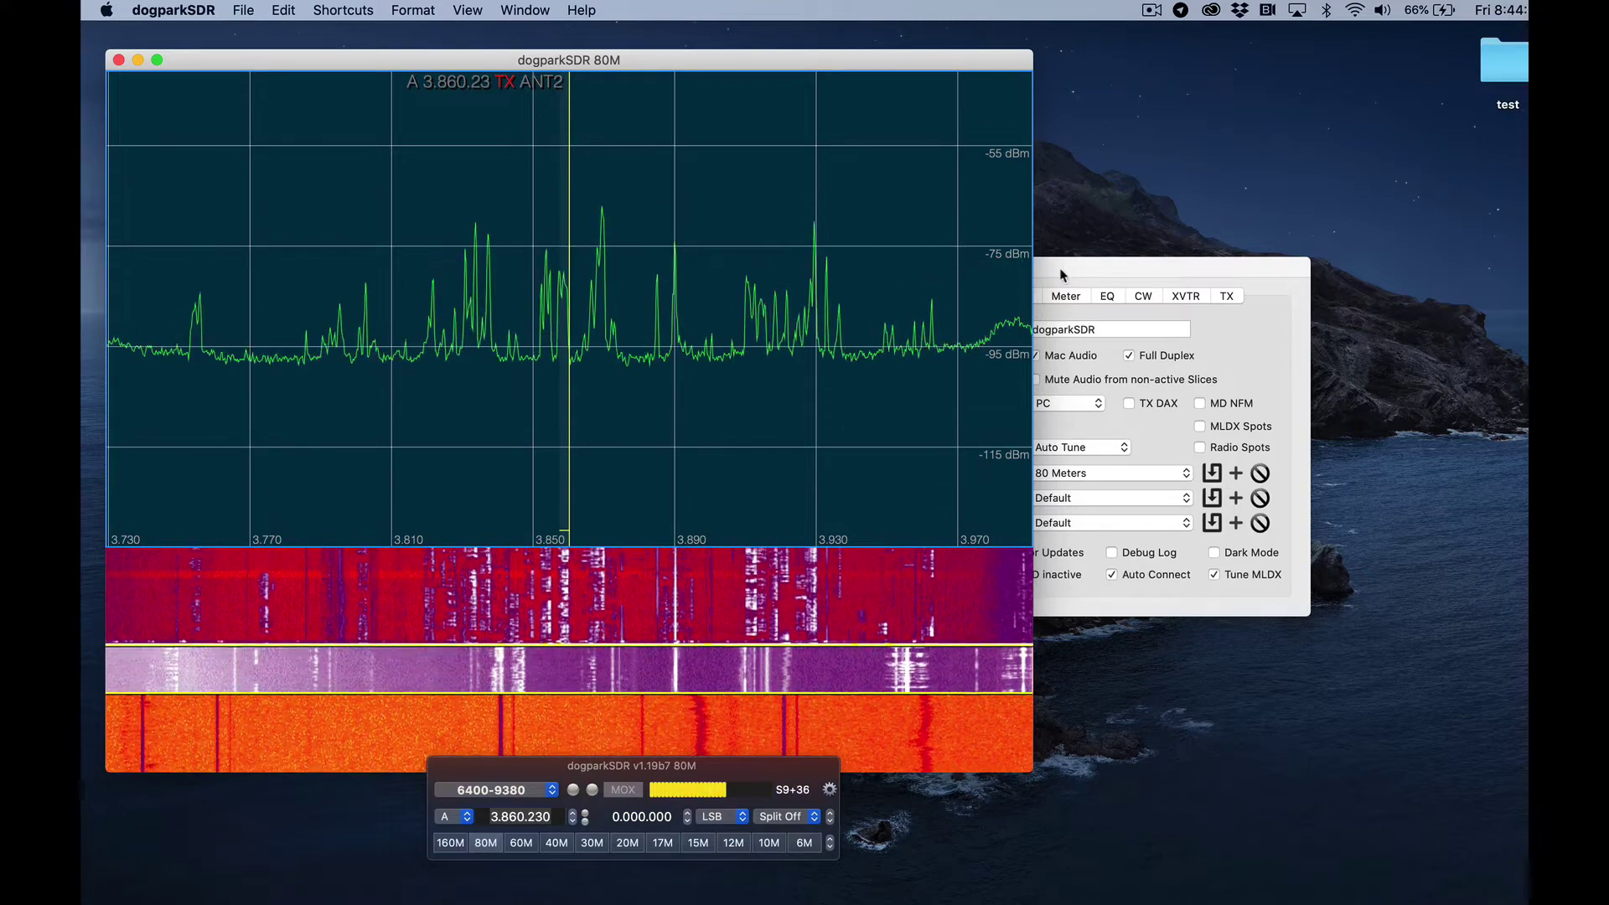
Return to the 20 Meters global profile and switch from it to 40 Meters.
left_click(1152, 472)
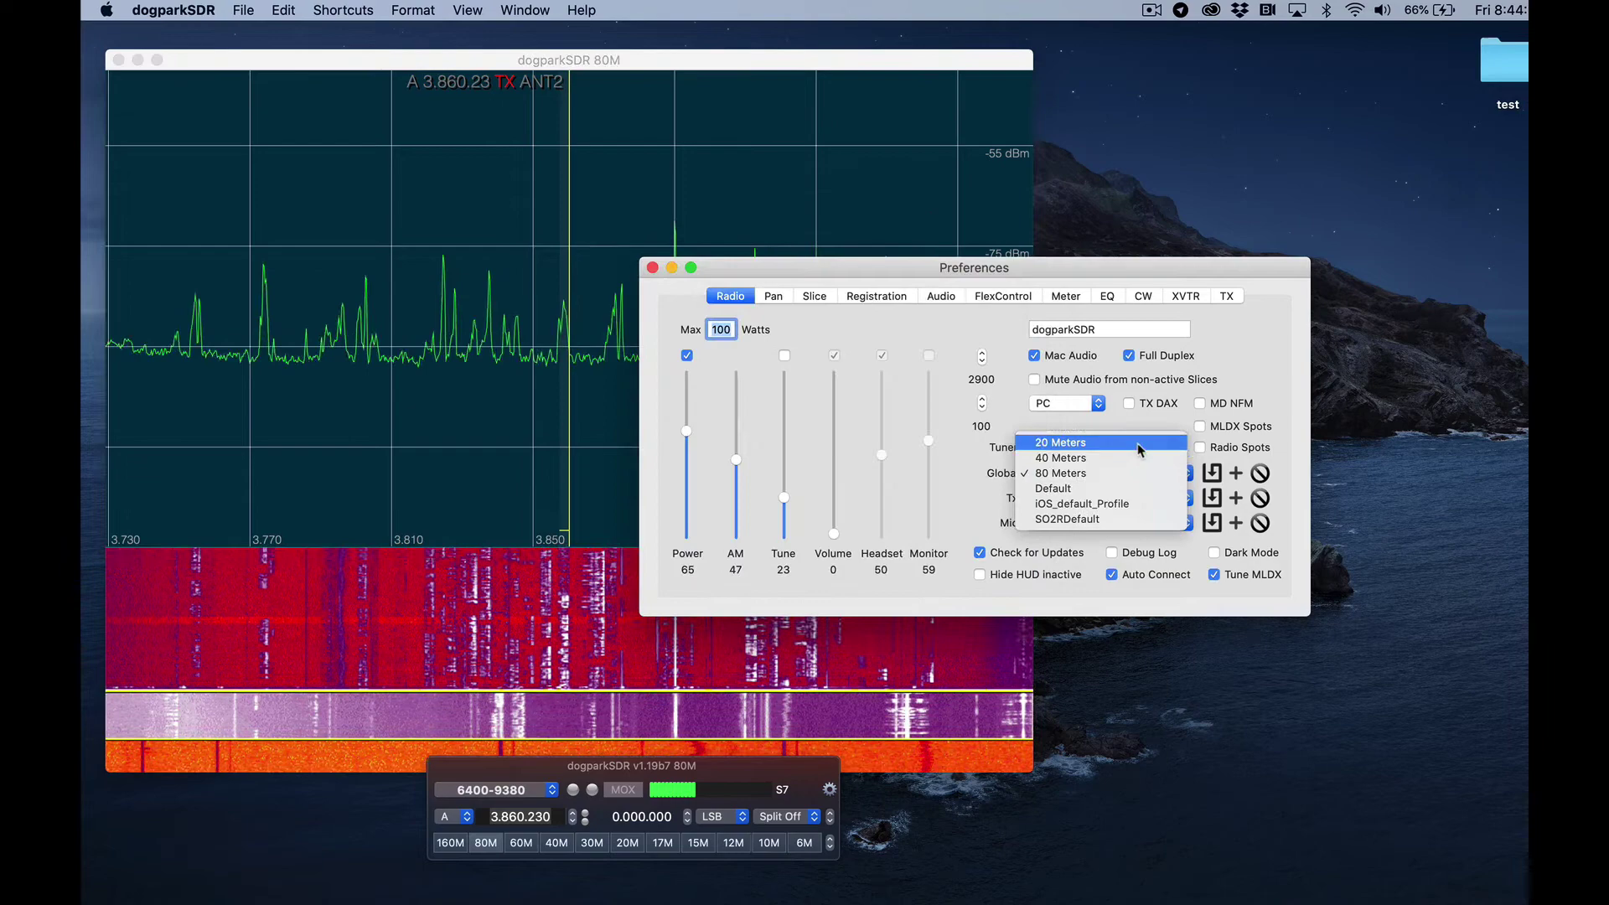
left_click(1090, 443)
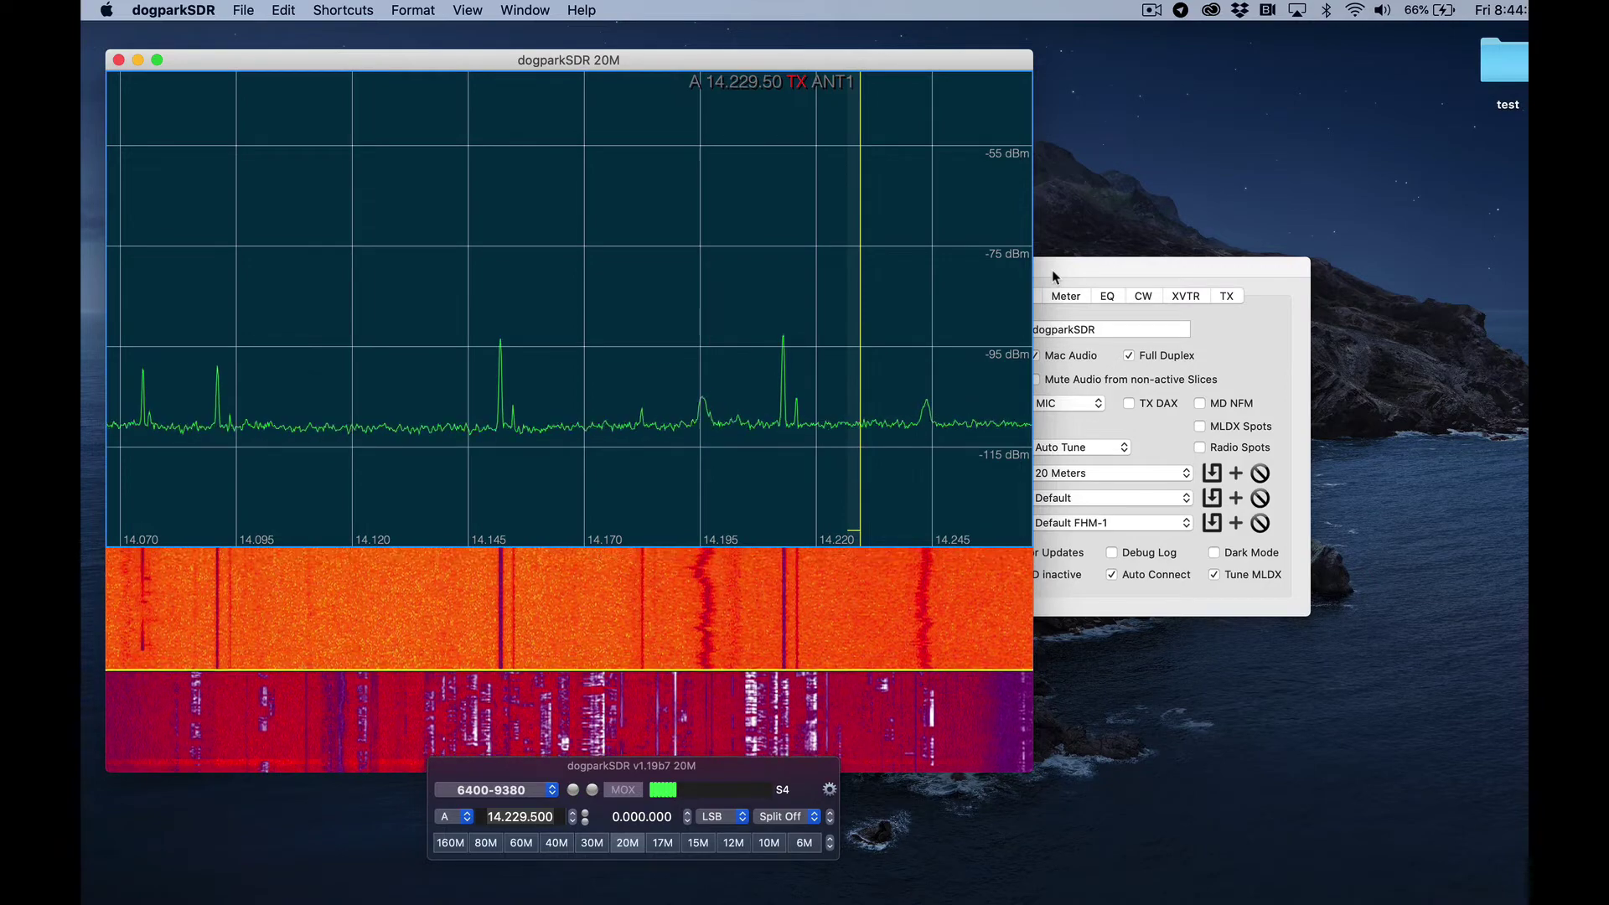
left_click(1054, 275)
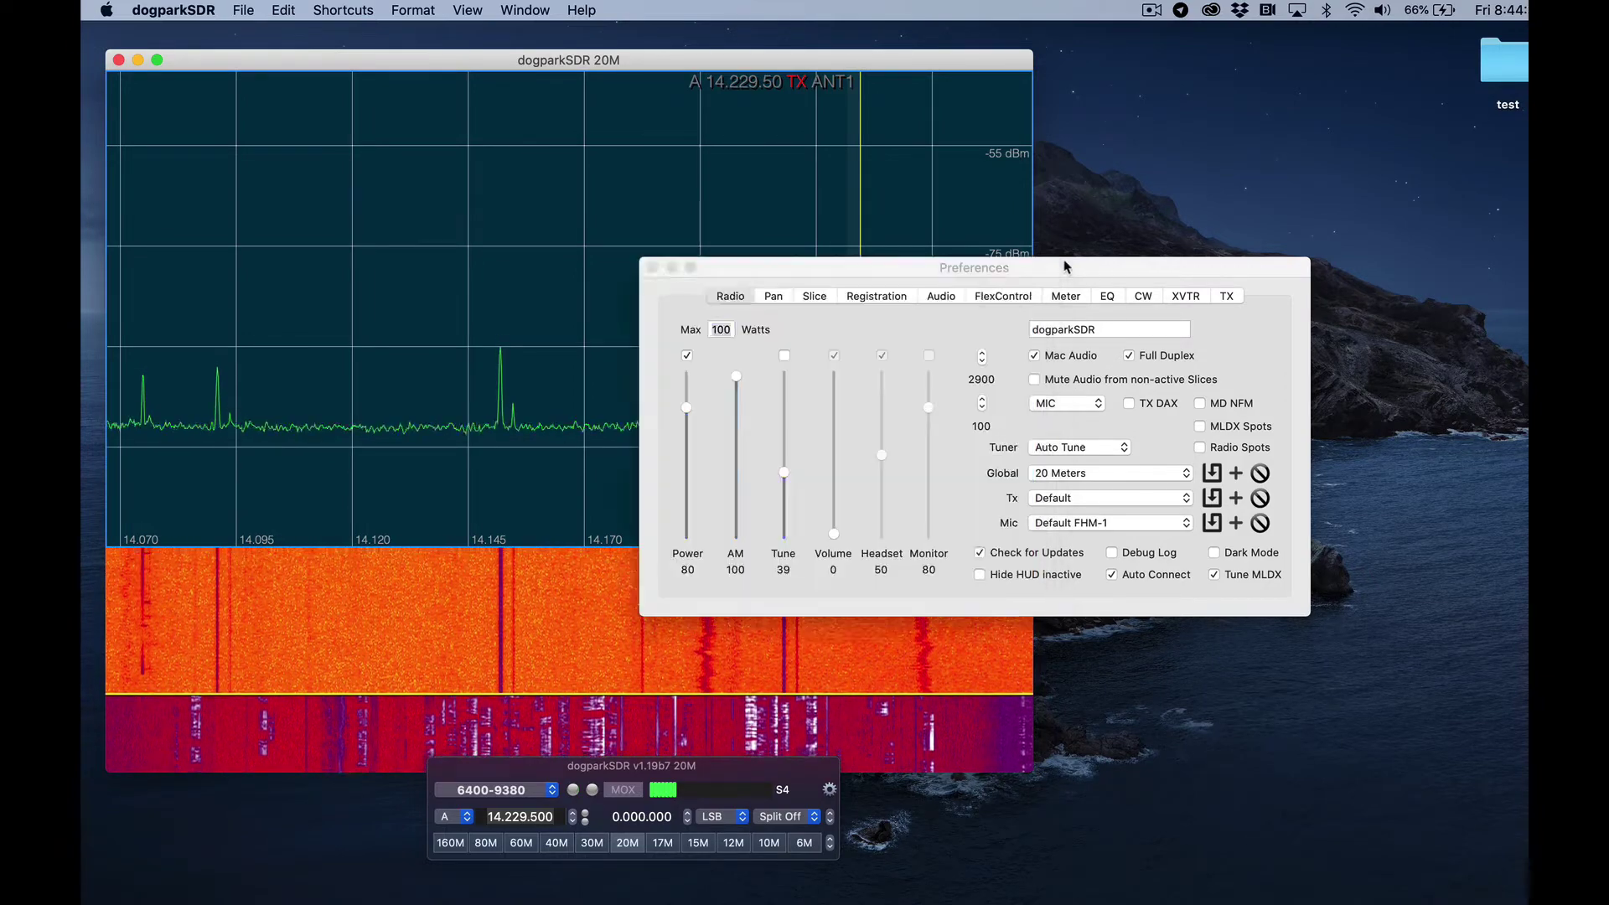
left_click(1108, 476)
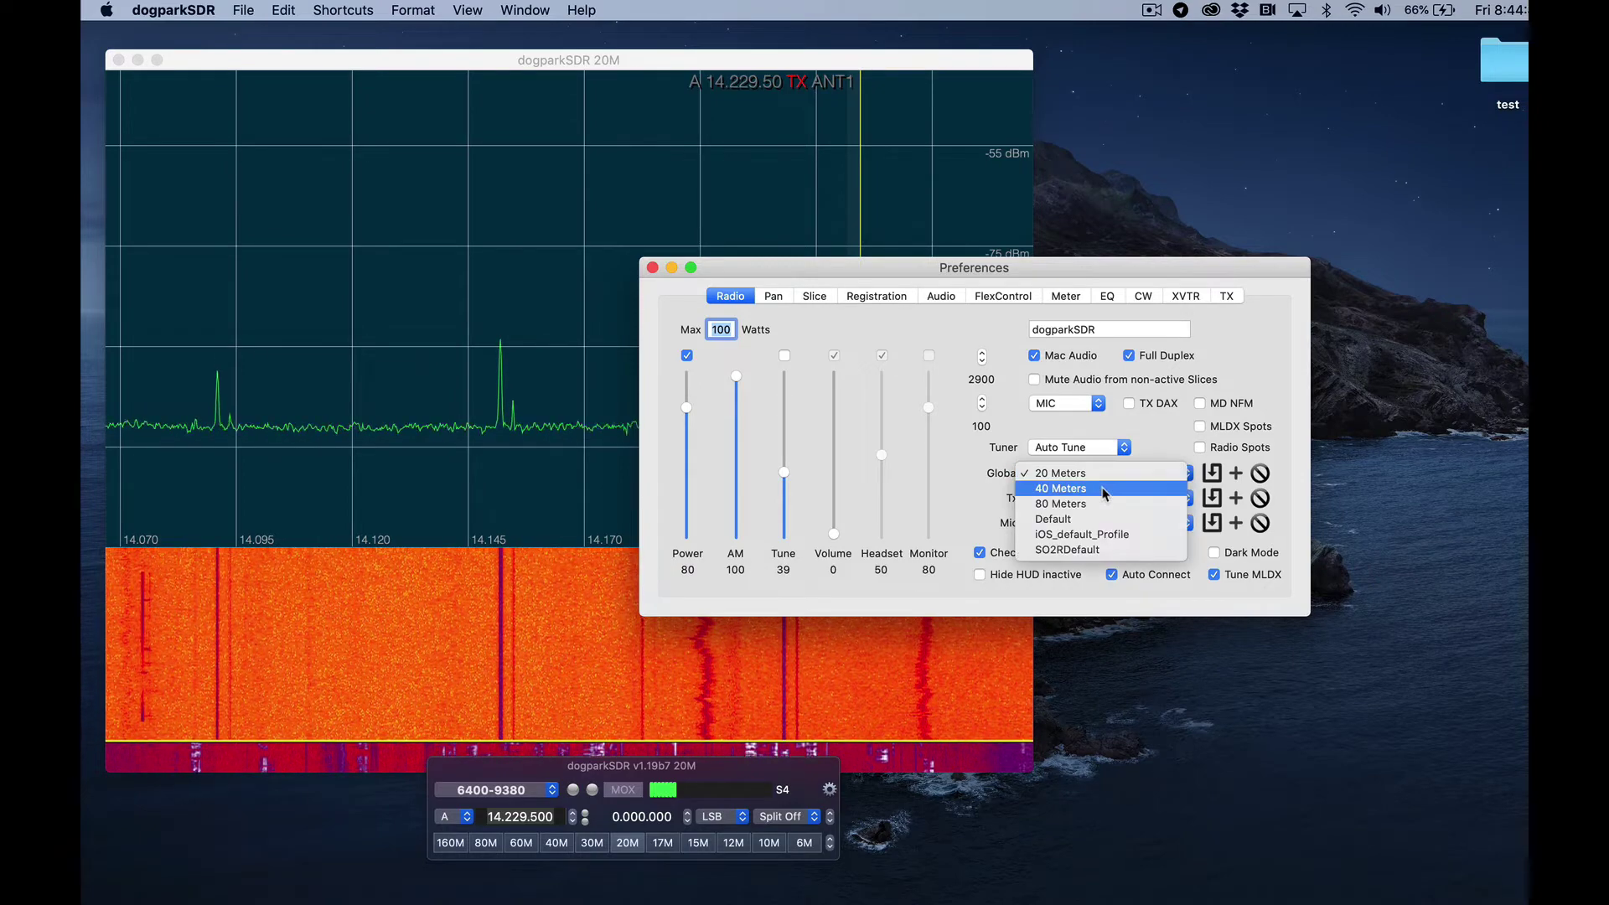
left_click(1102, 493)
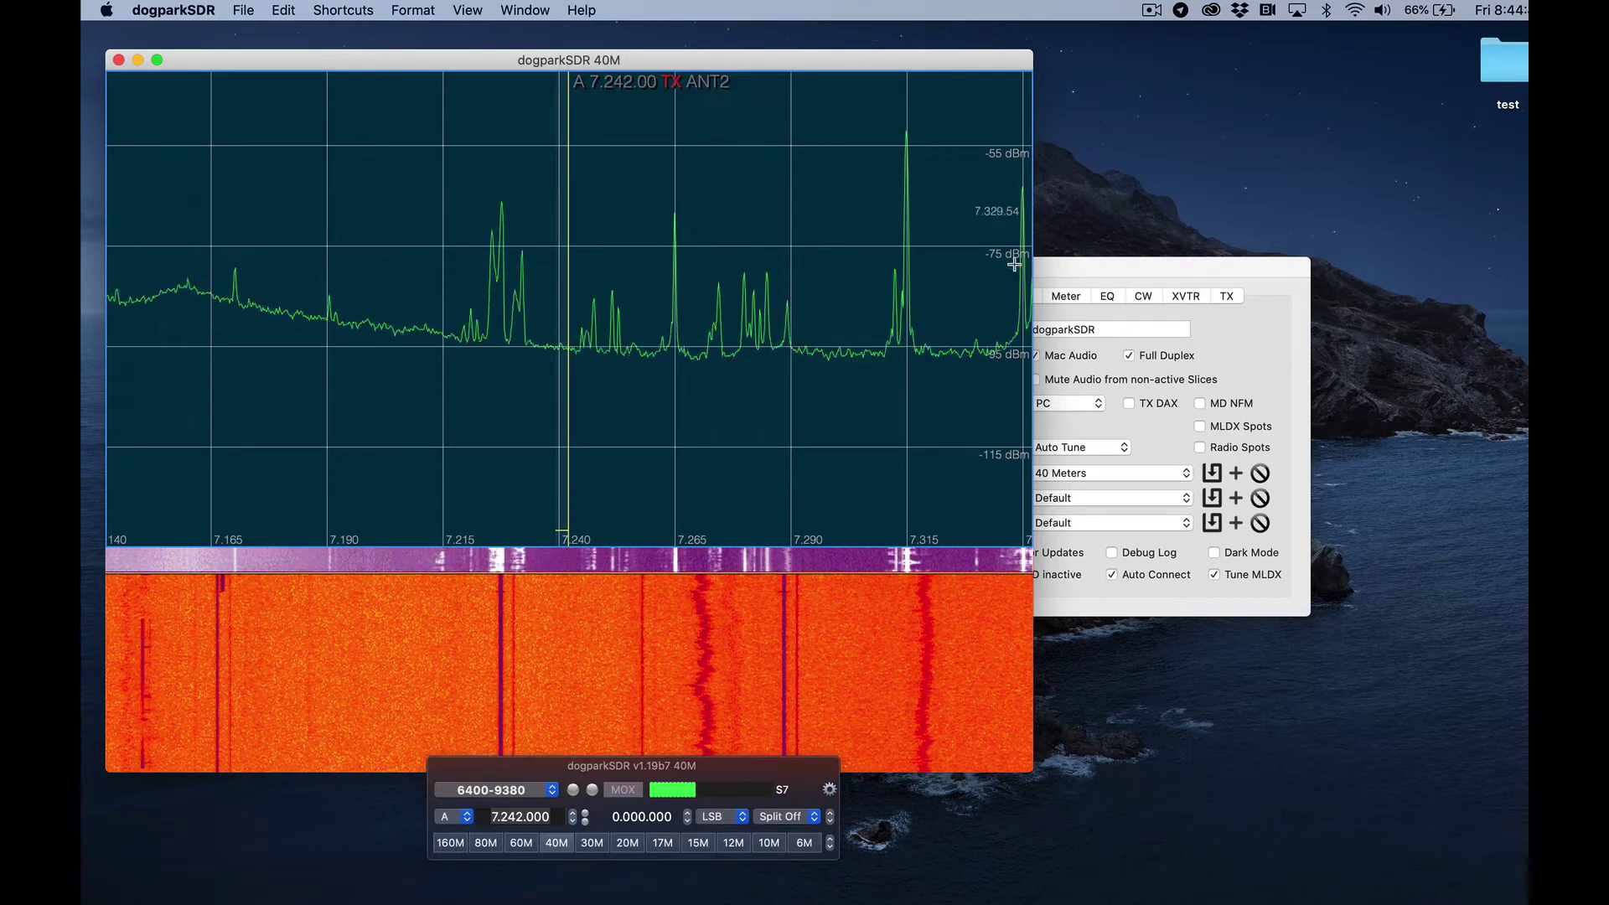
Move the preferences window aside from the spectrum display and set the 40 Meters profile's transmit power to 71.
left_click_drag(1056, 266, 1300, 268)
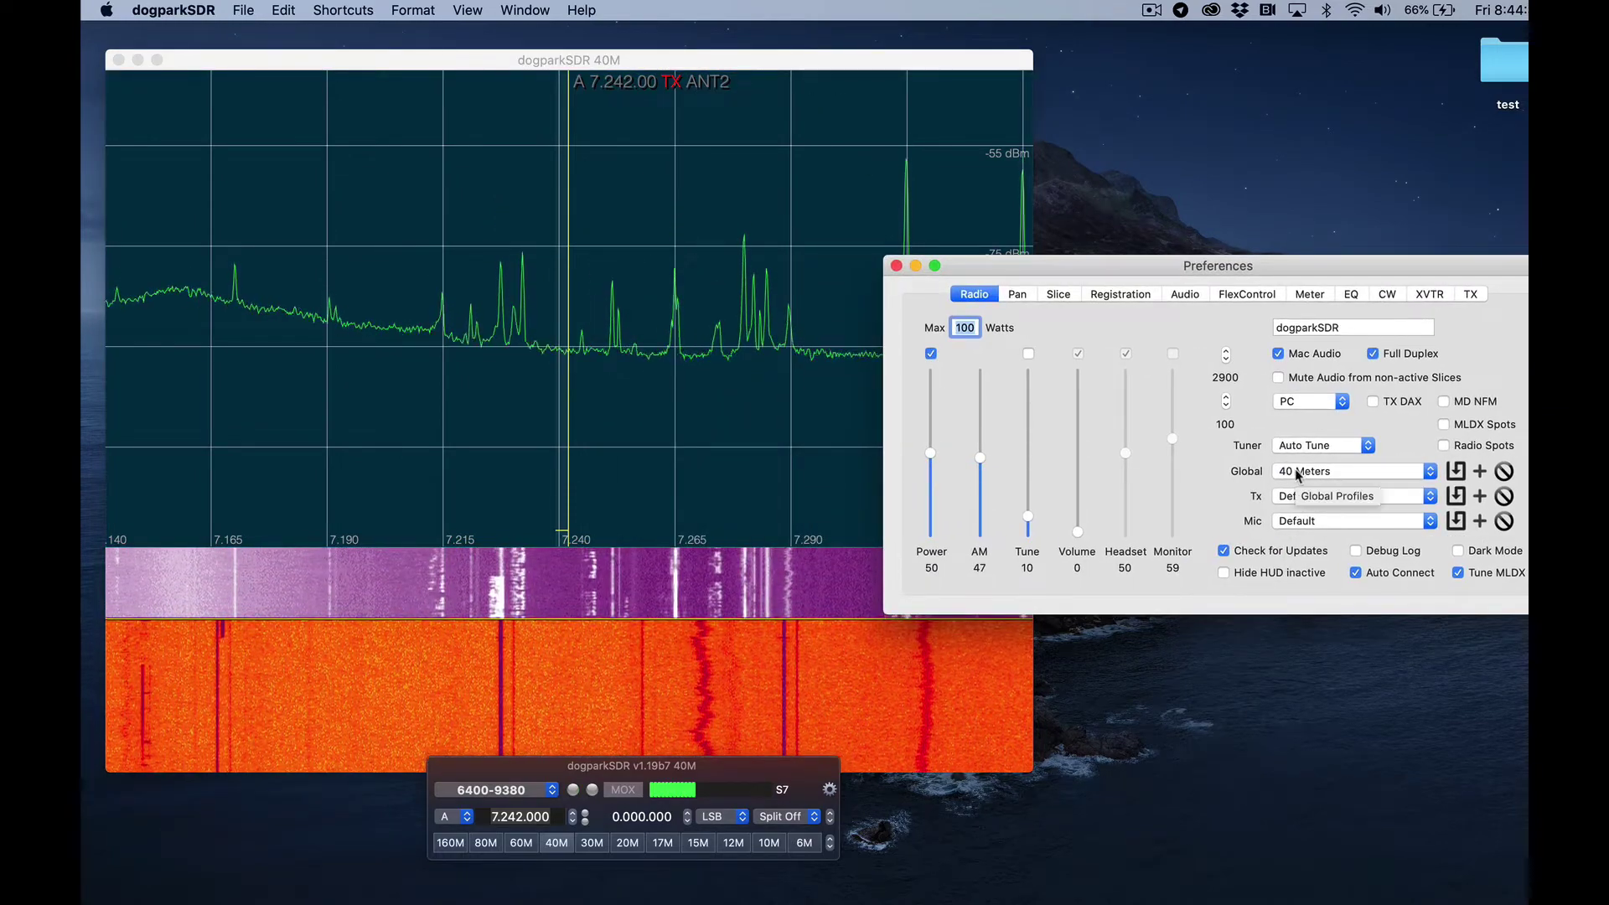
left_click_drag(929, 455, 931, 449)
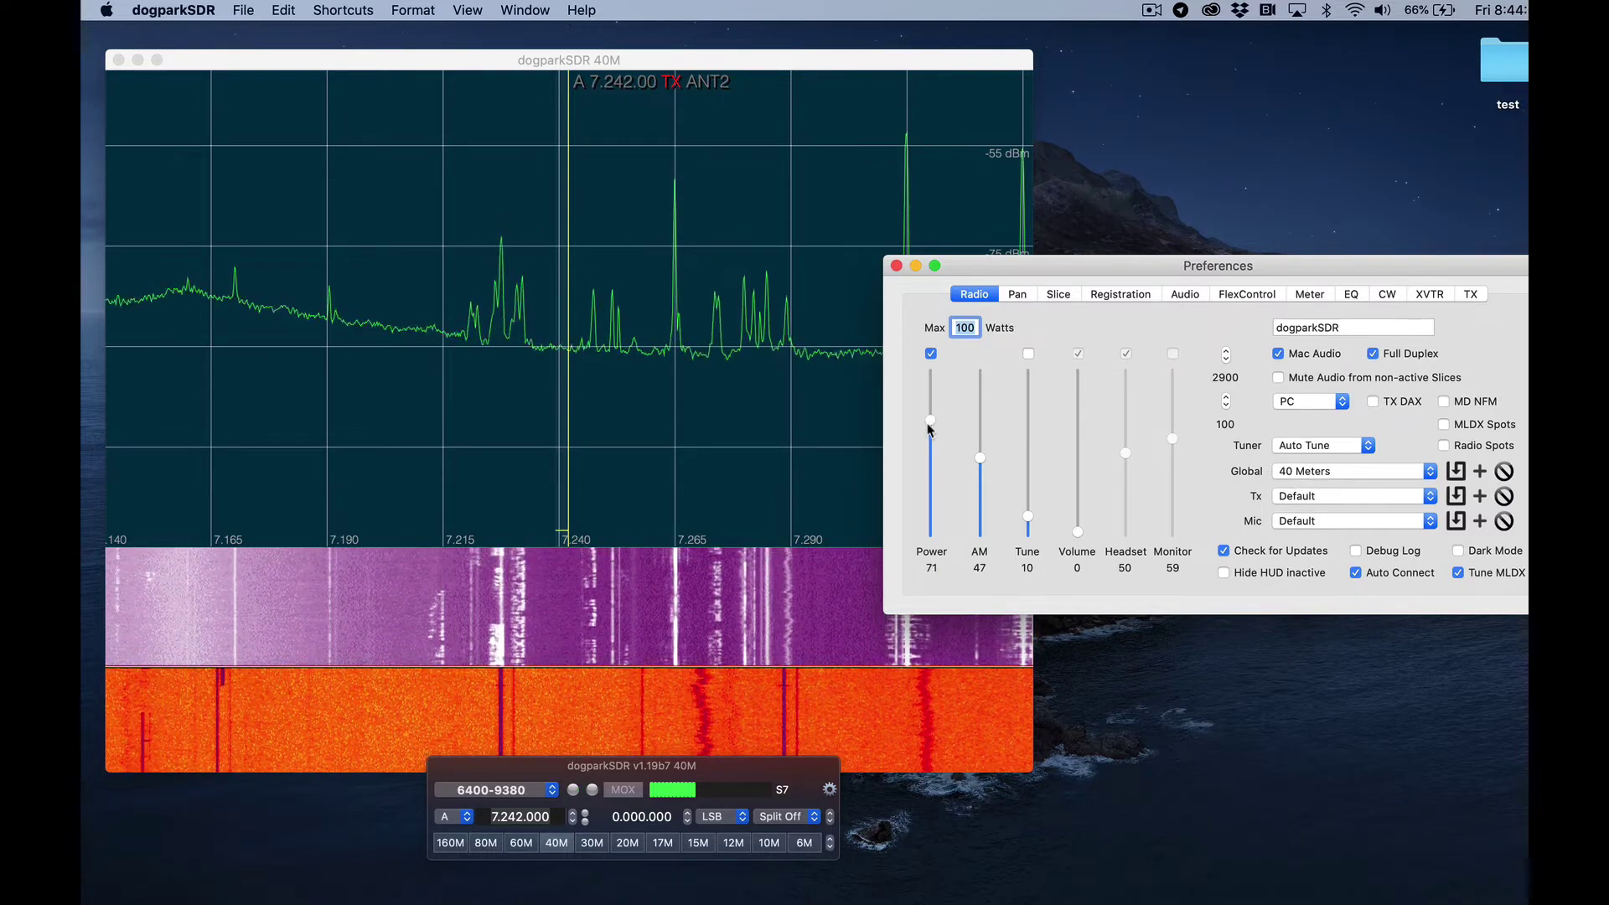
Load the 20 Meters global profile and reload 40 Meters to compare their stored power settings.
left_click(1336, 474)
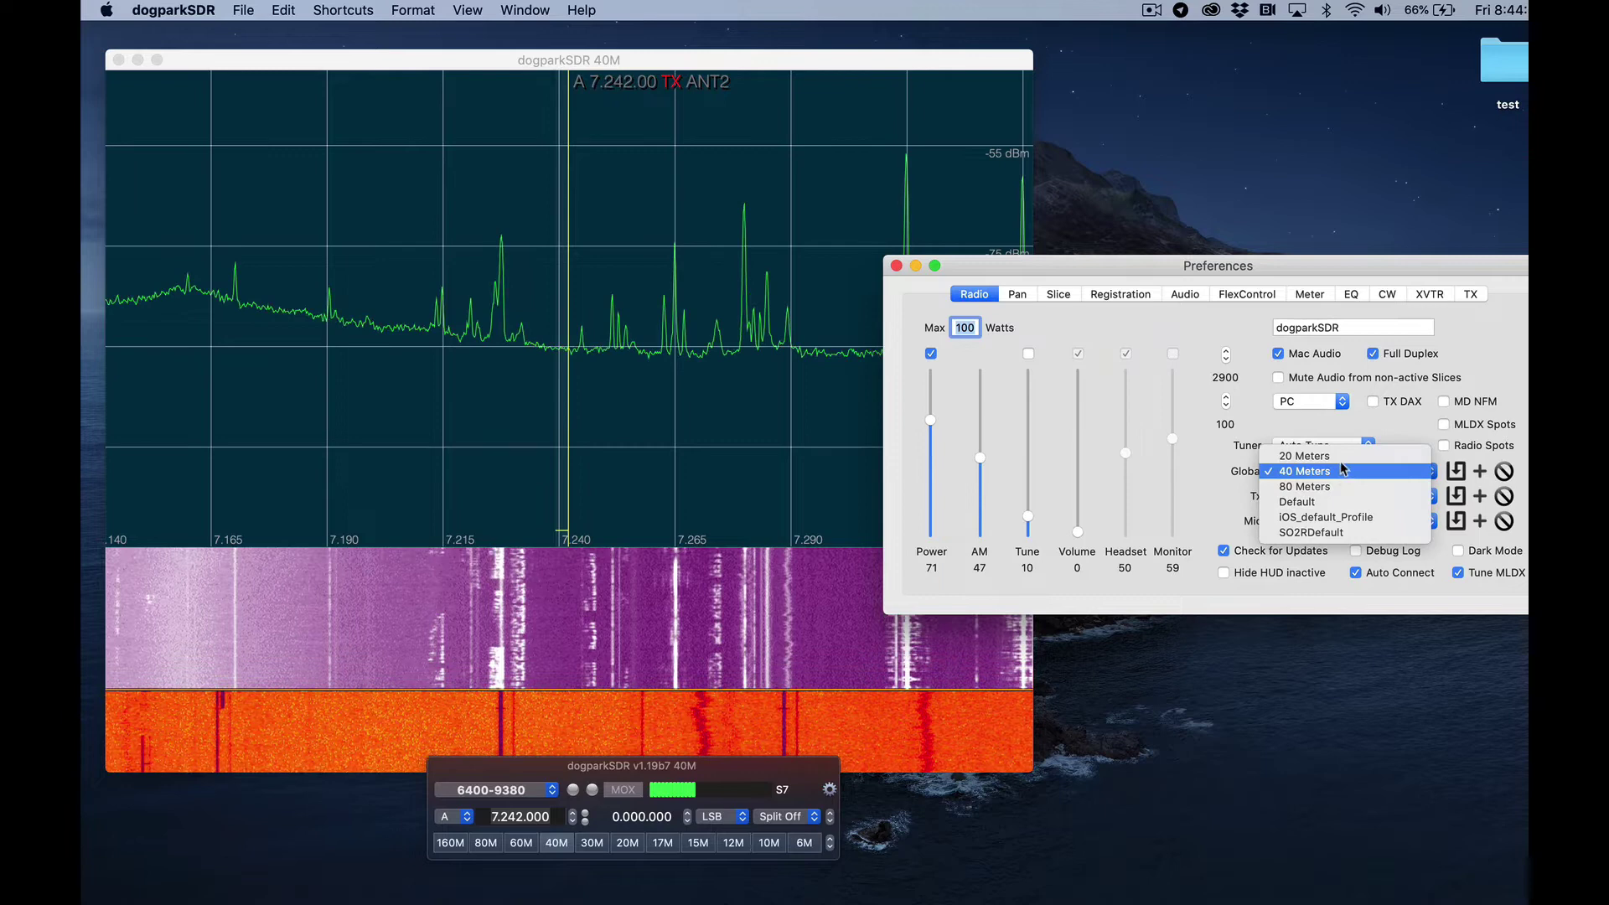
left_click(1339, 457)
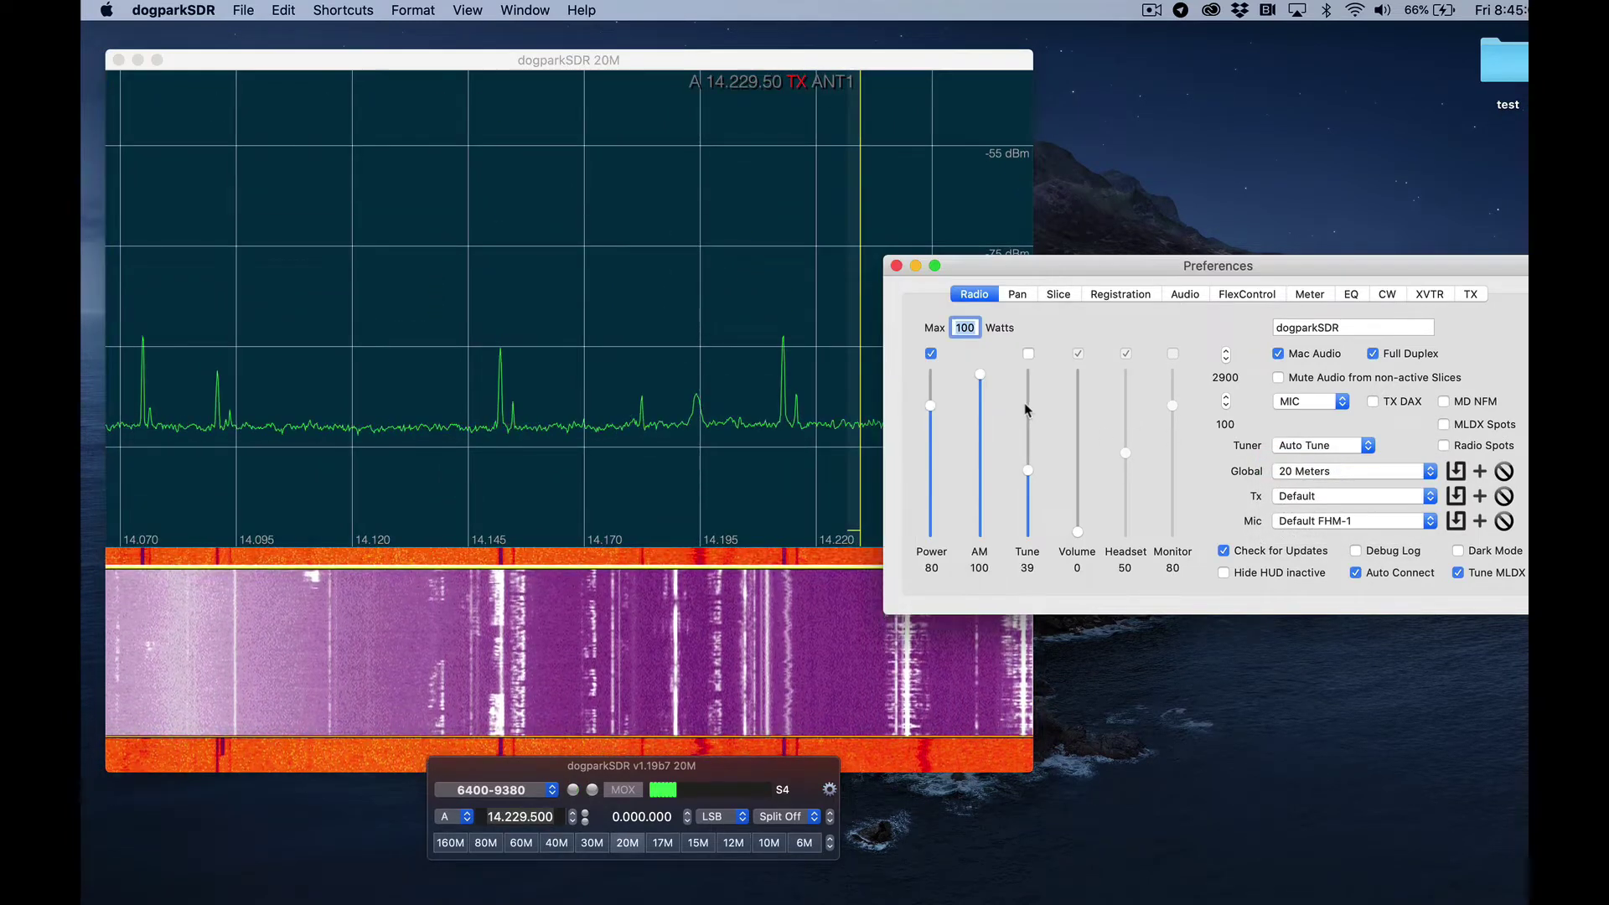
left_click(1350, 483)
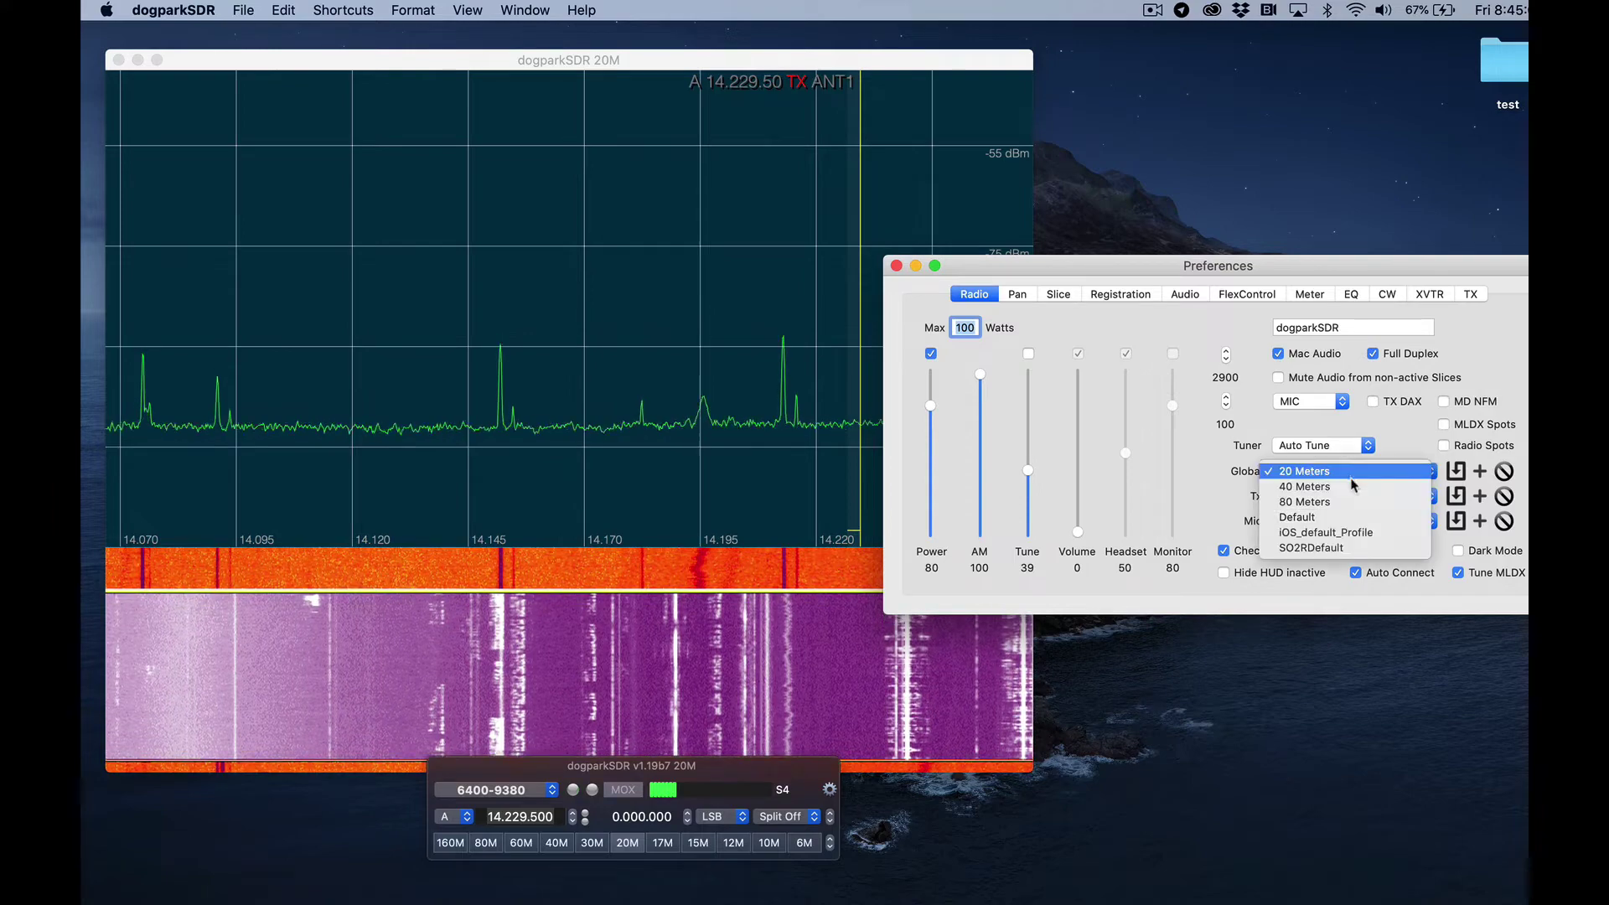
left_click(1348, 481)
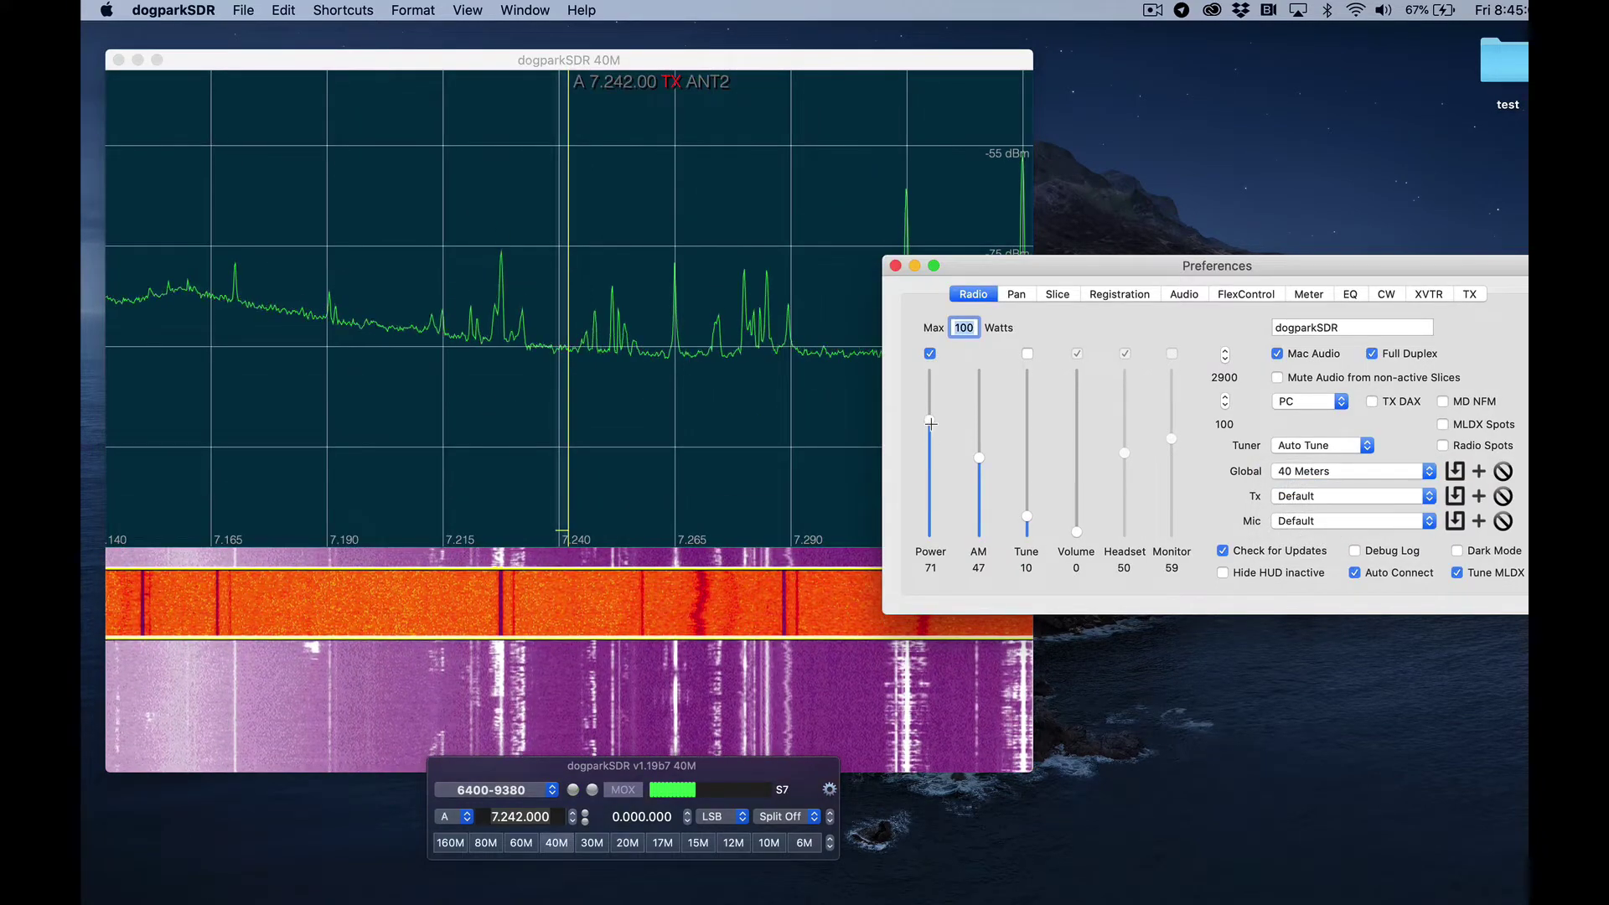
Load the 80 Meters global profile and examine the antenna settings of Slice A.
left_click(1335, 475)
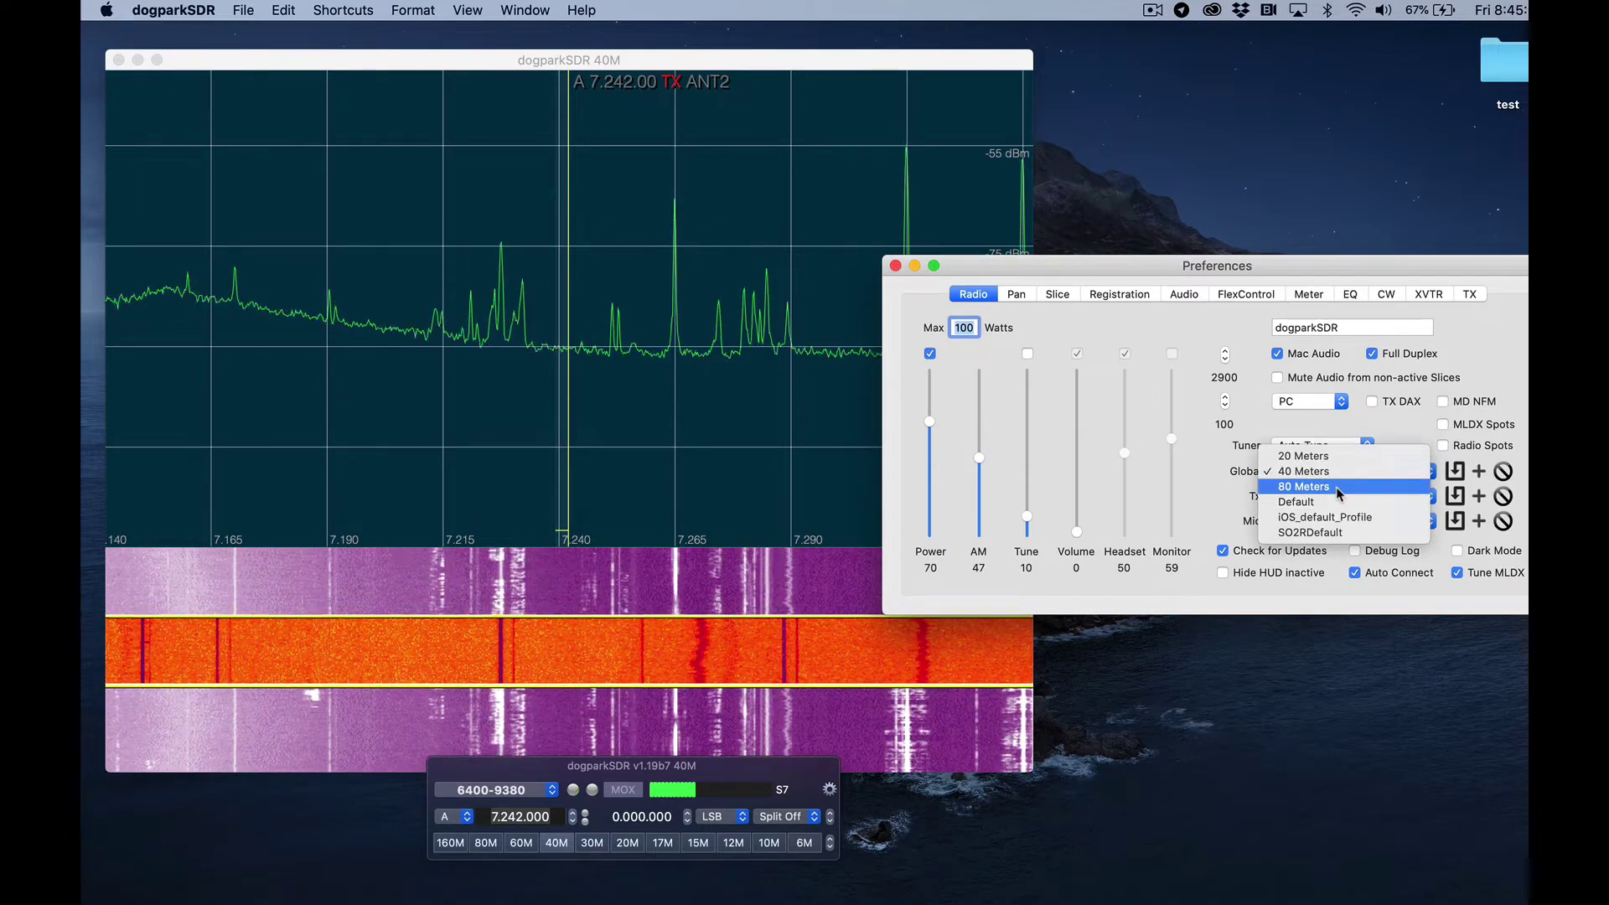
left_click(1339, 488)
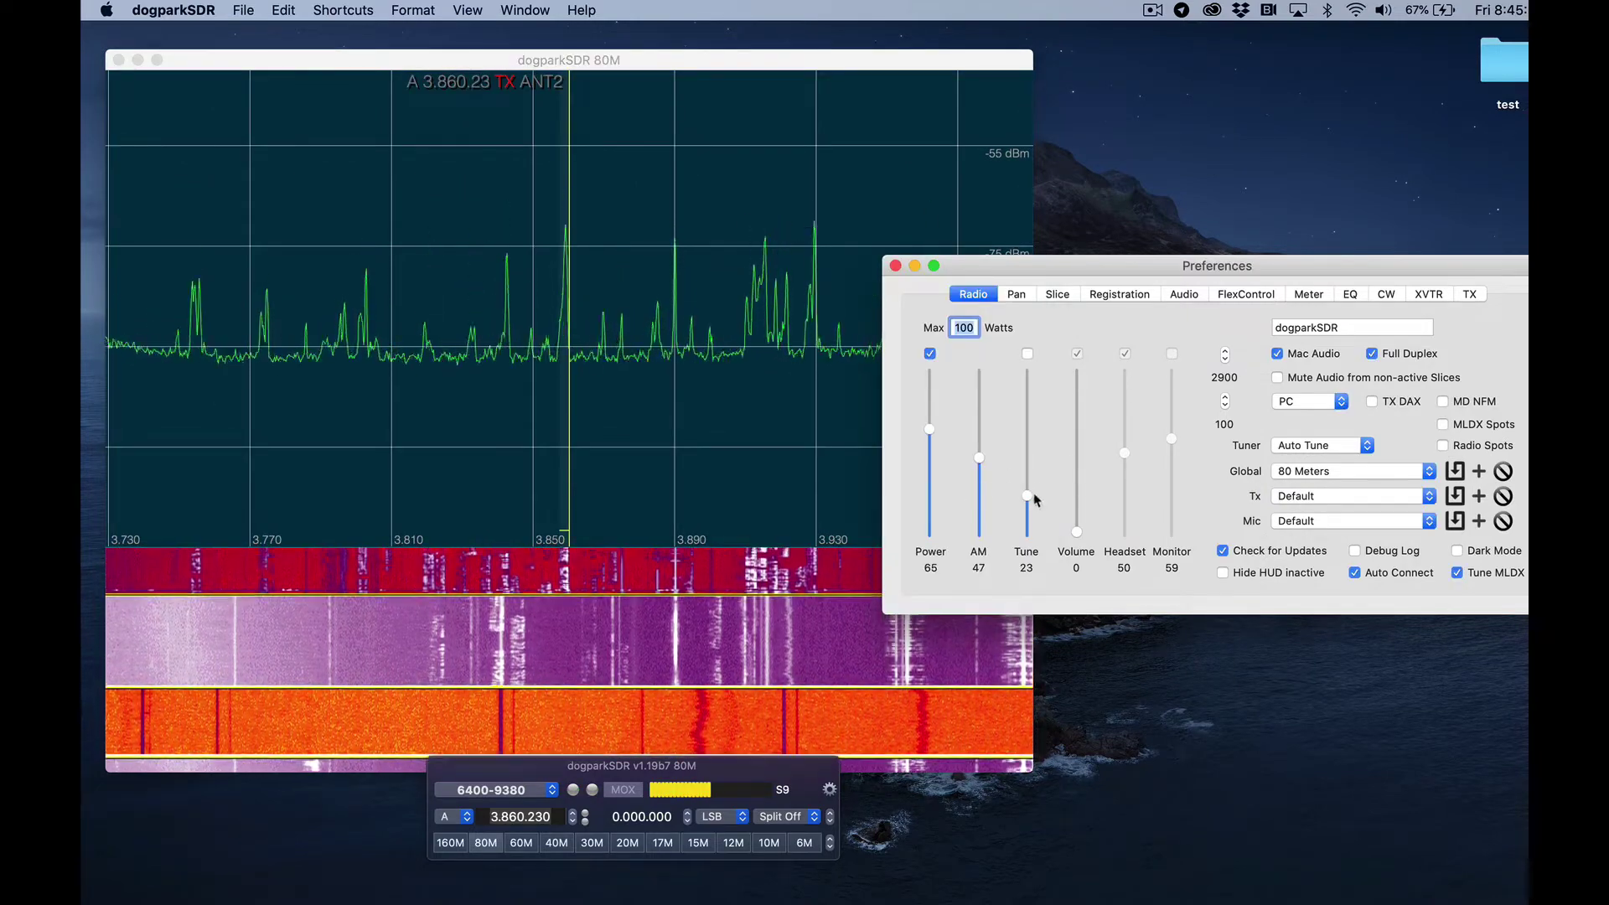
left_click(1057, 294)
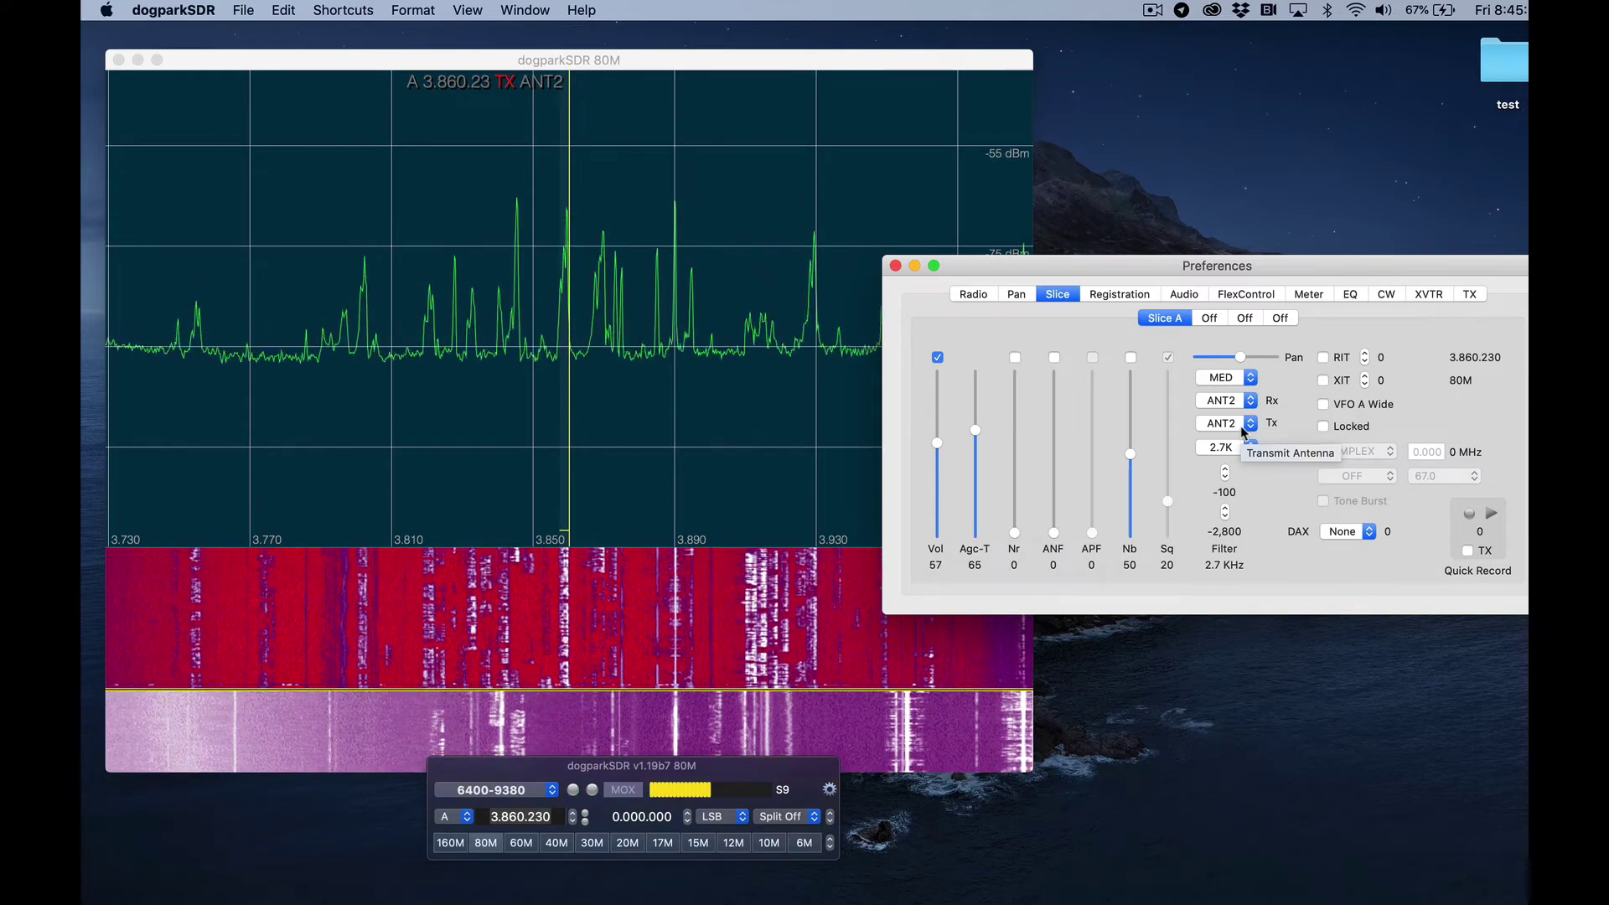
Return to the radio preferences and create a new global profile named 10 Meters.
left_click(973, 293)
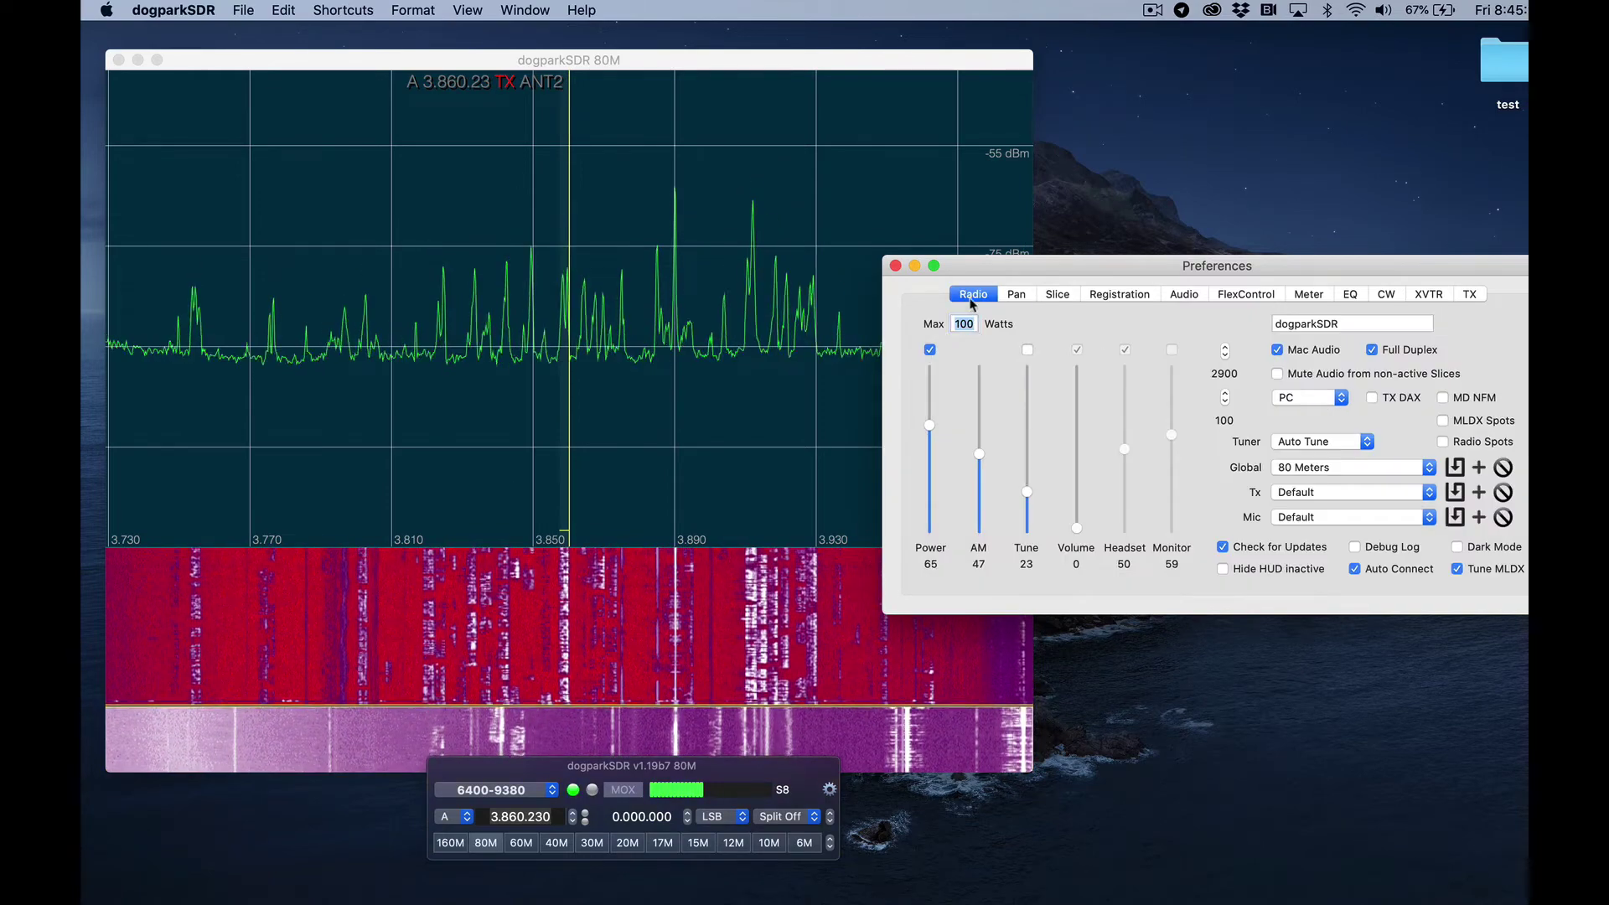
left_click(1428, 469)
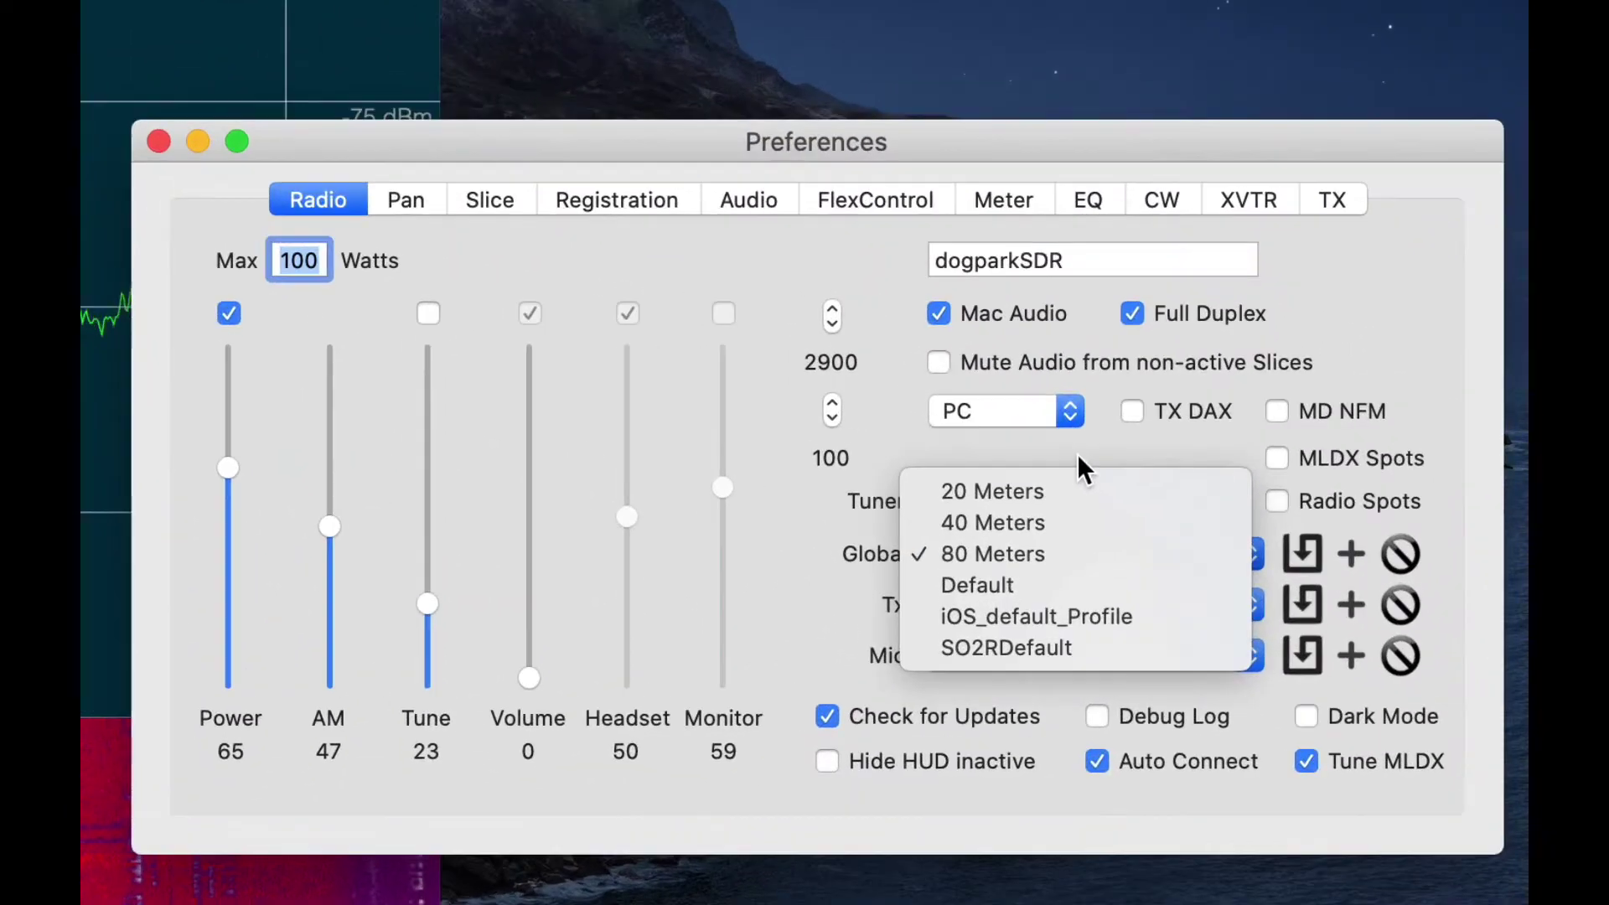
left_click(1135, 432)
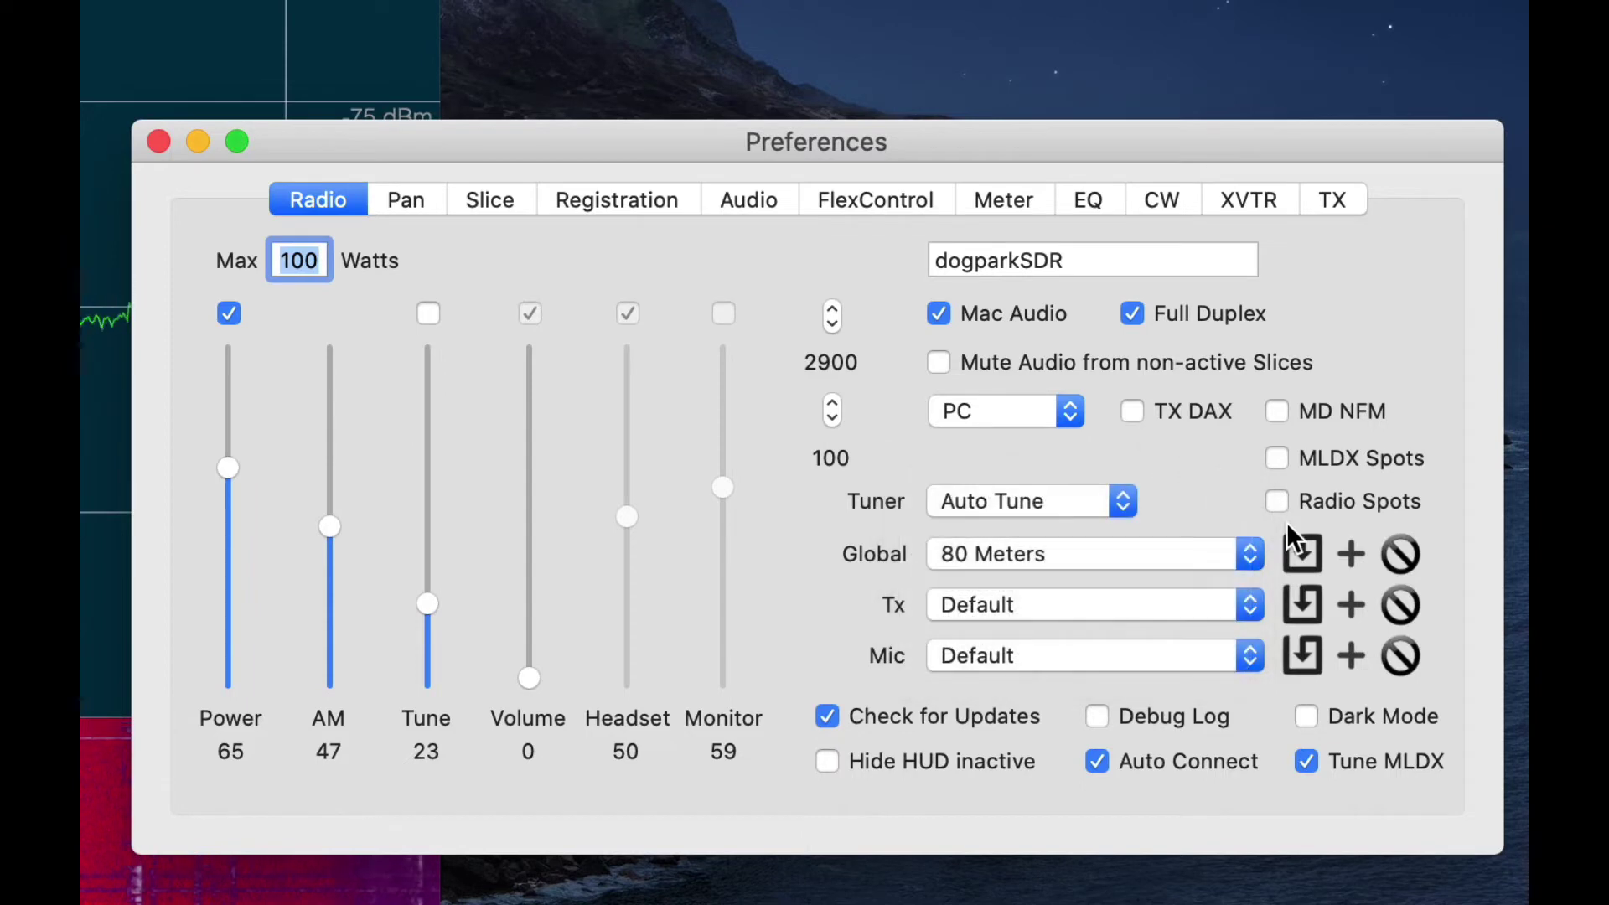
left_click(1341, 560)
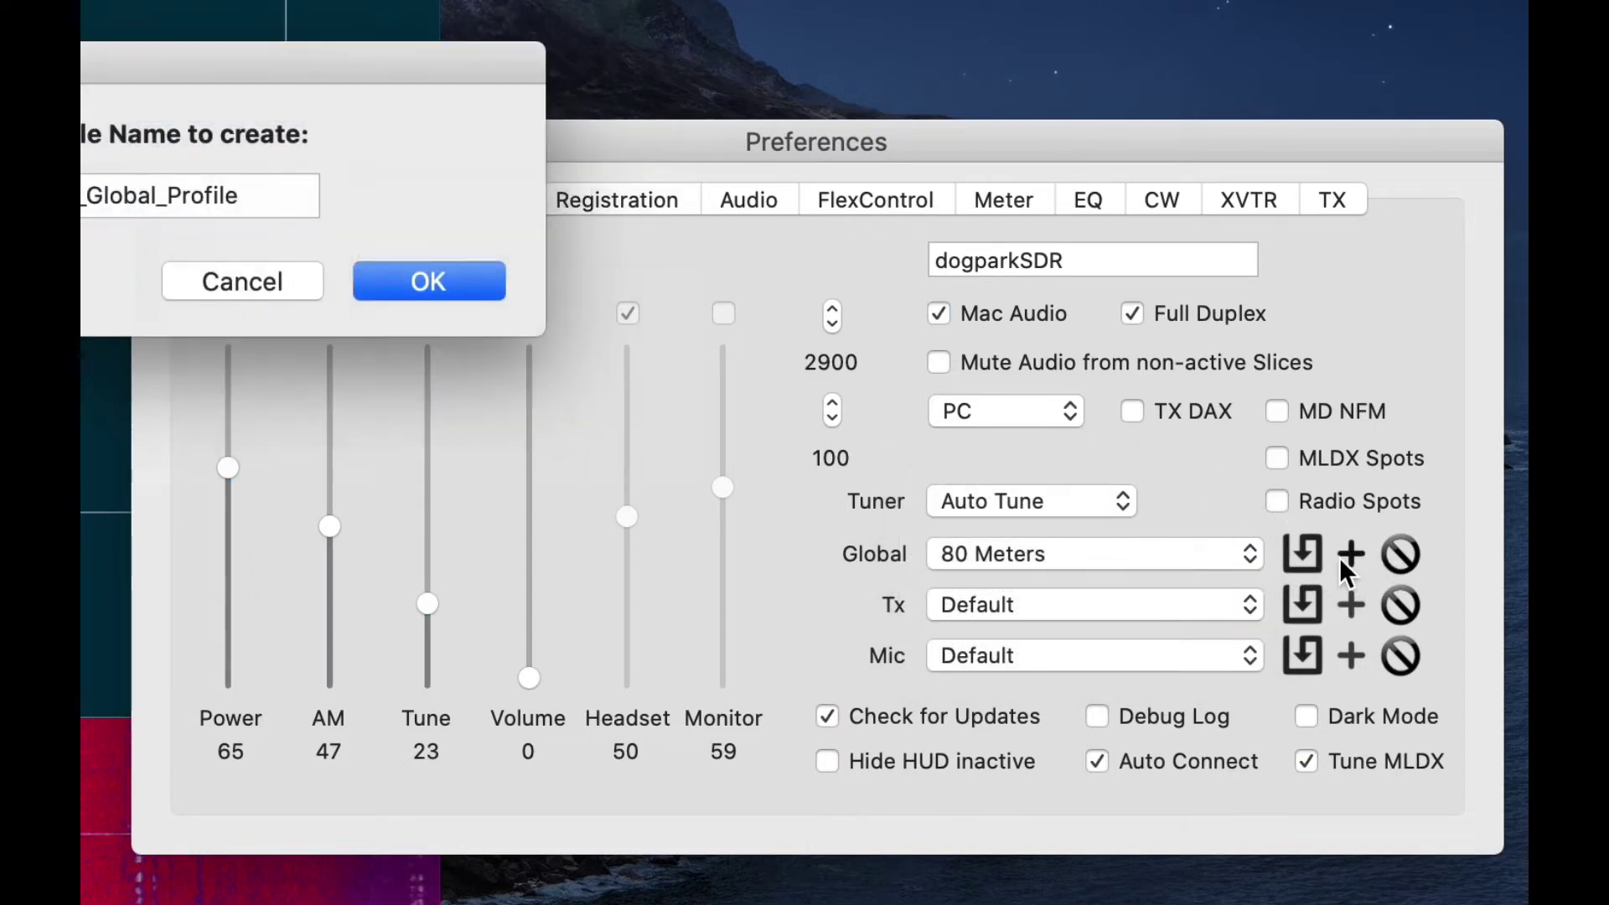
key("super+a")
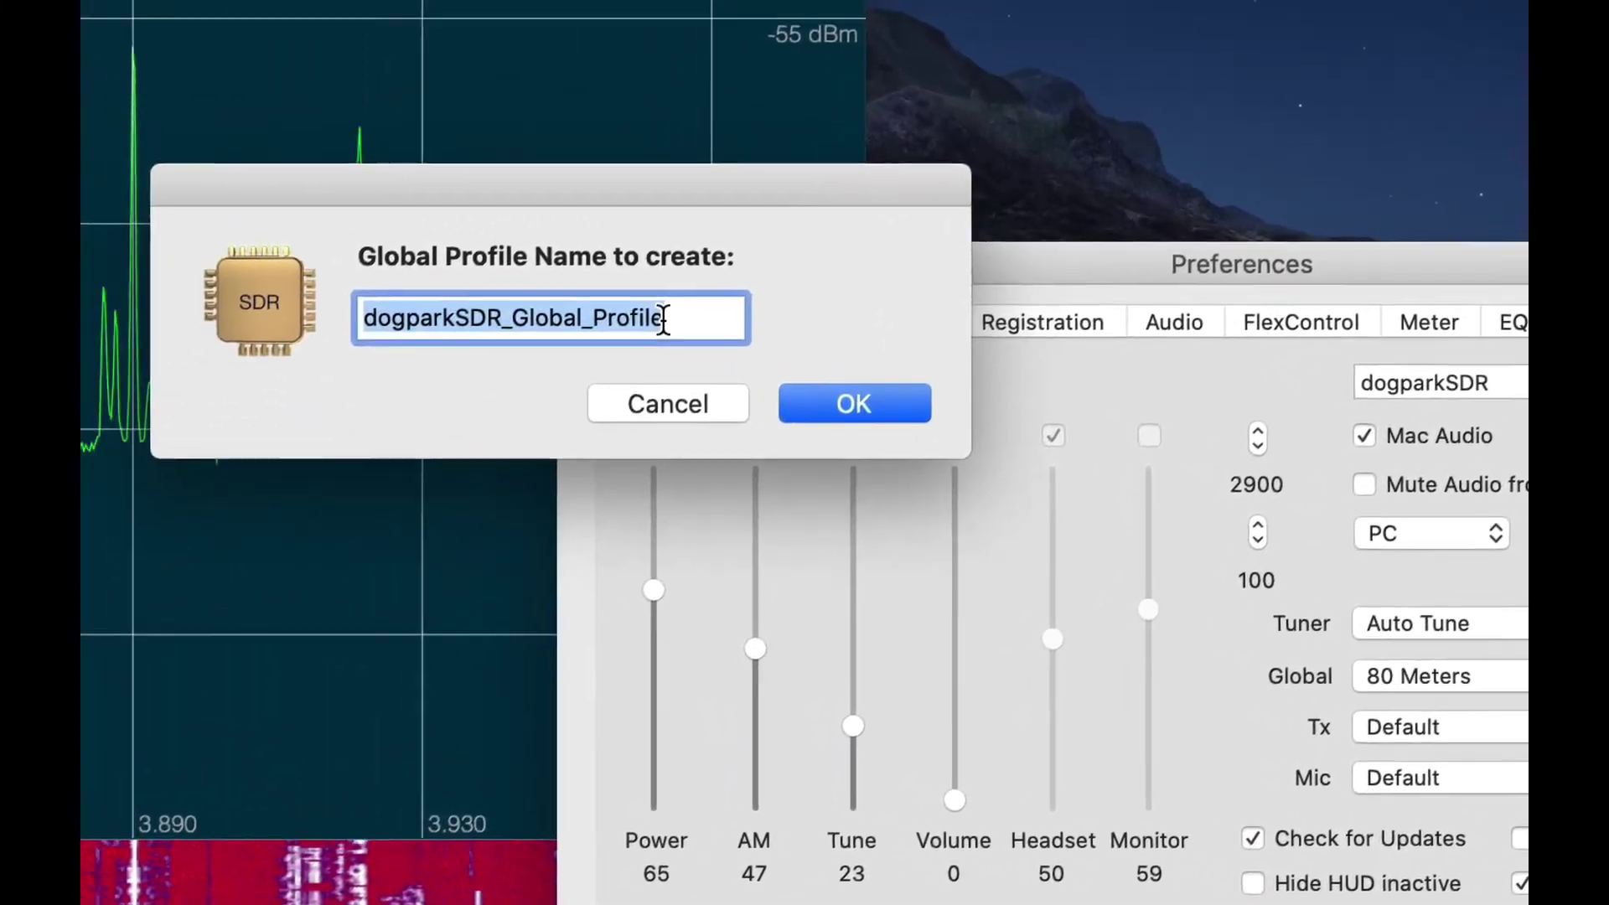
type("10 Meters")
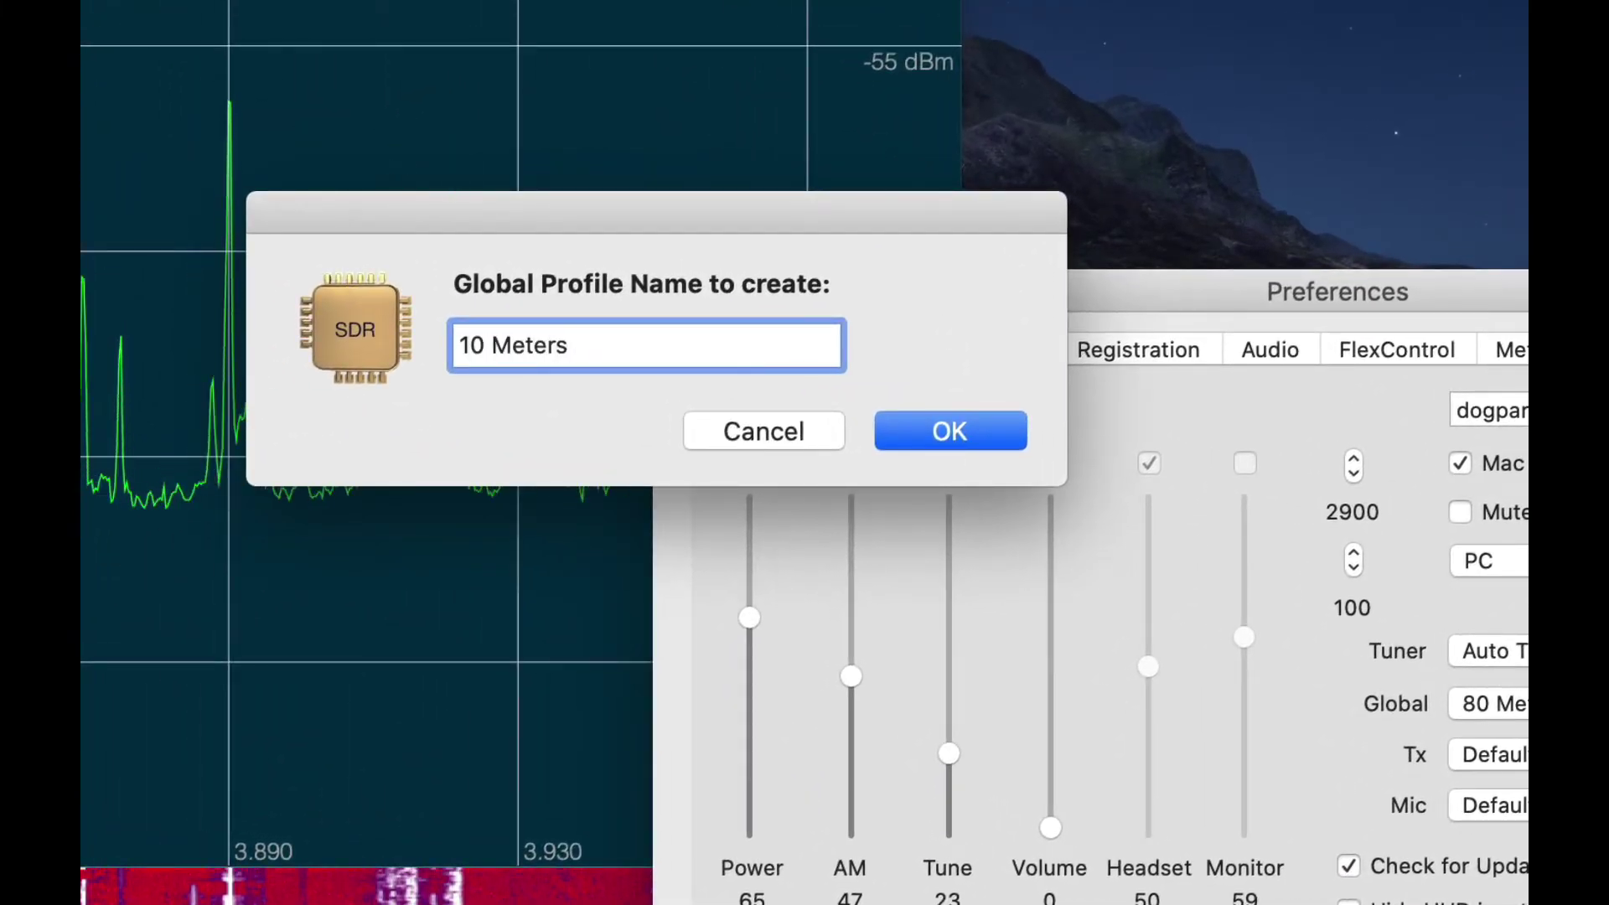
key("Return")
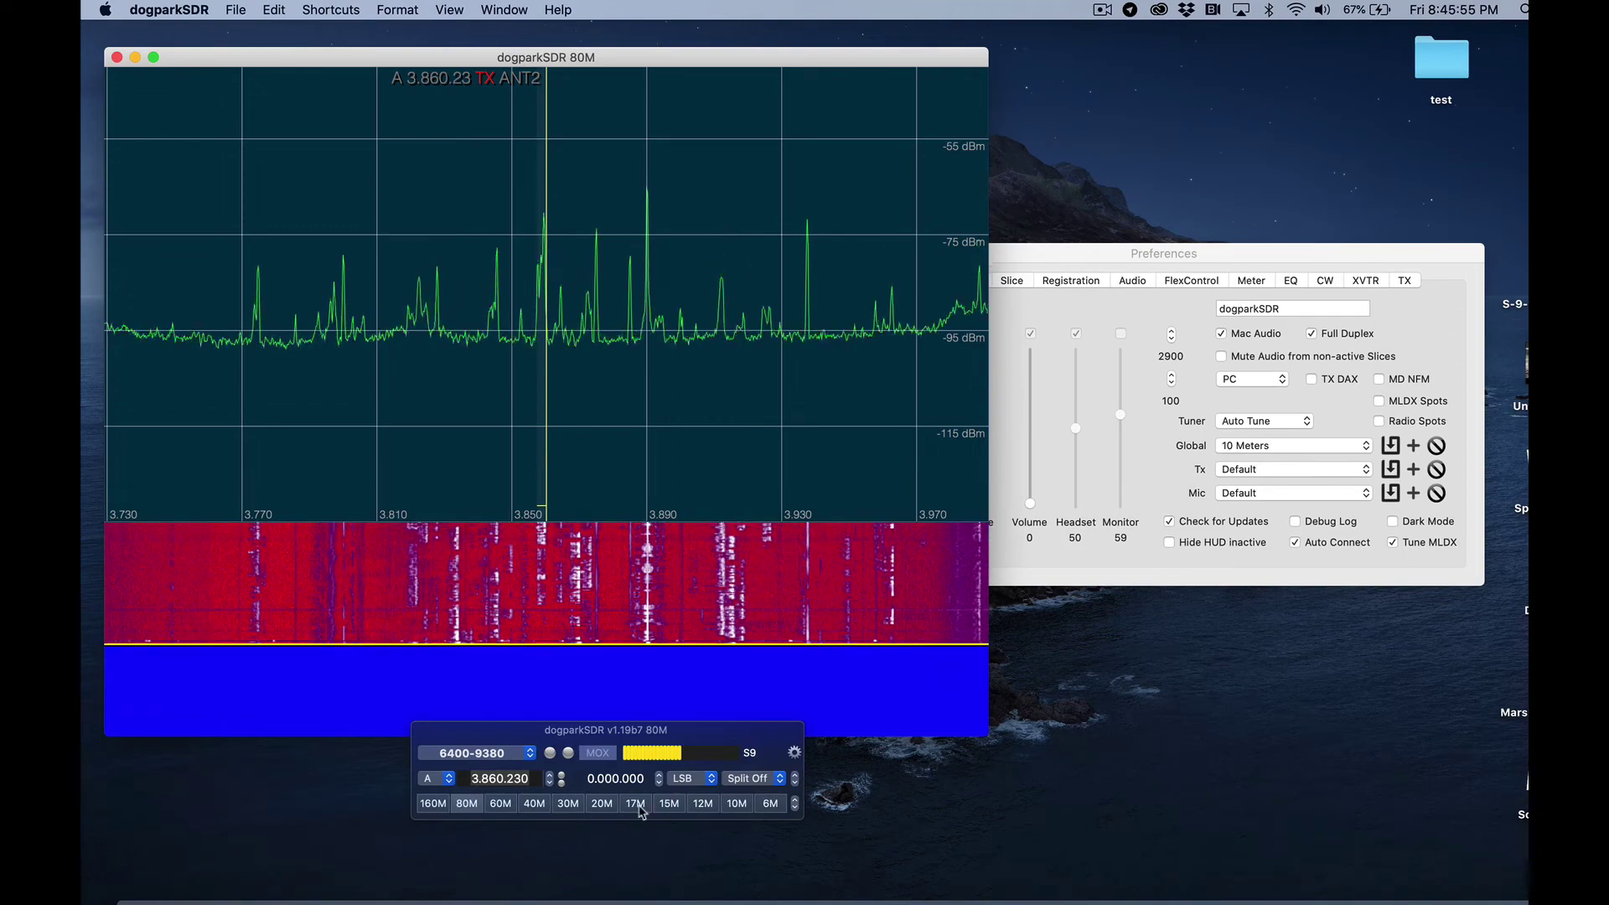
Switch the radio to the 10M band, set Slice A's receive and transmit antennas to ANT1, and return to the radio preferences.
left_click(737, 805)
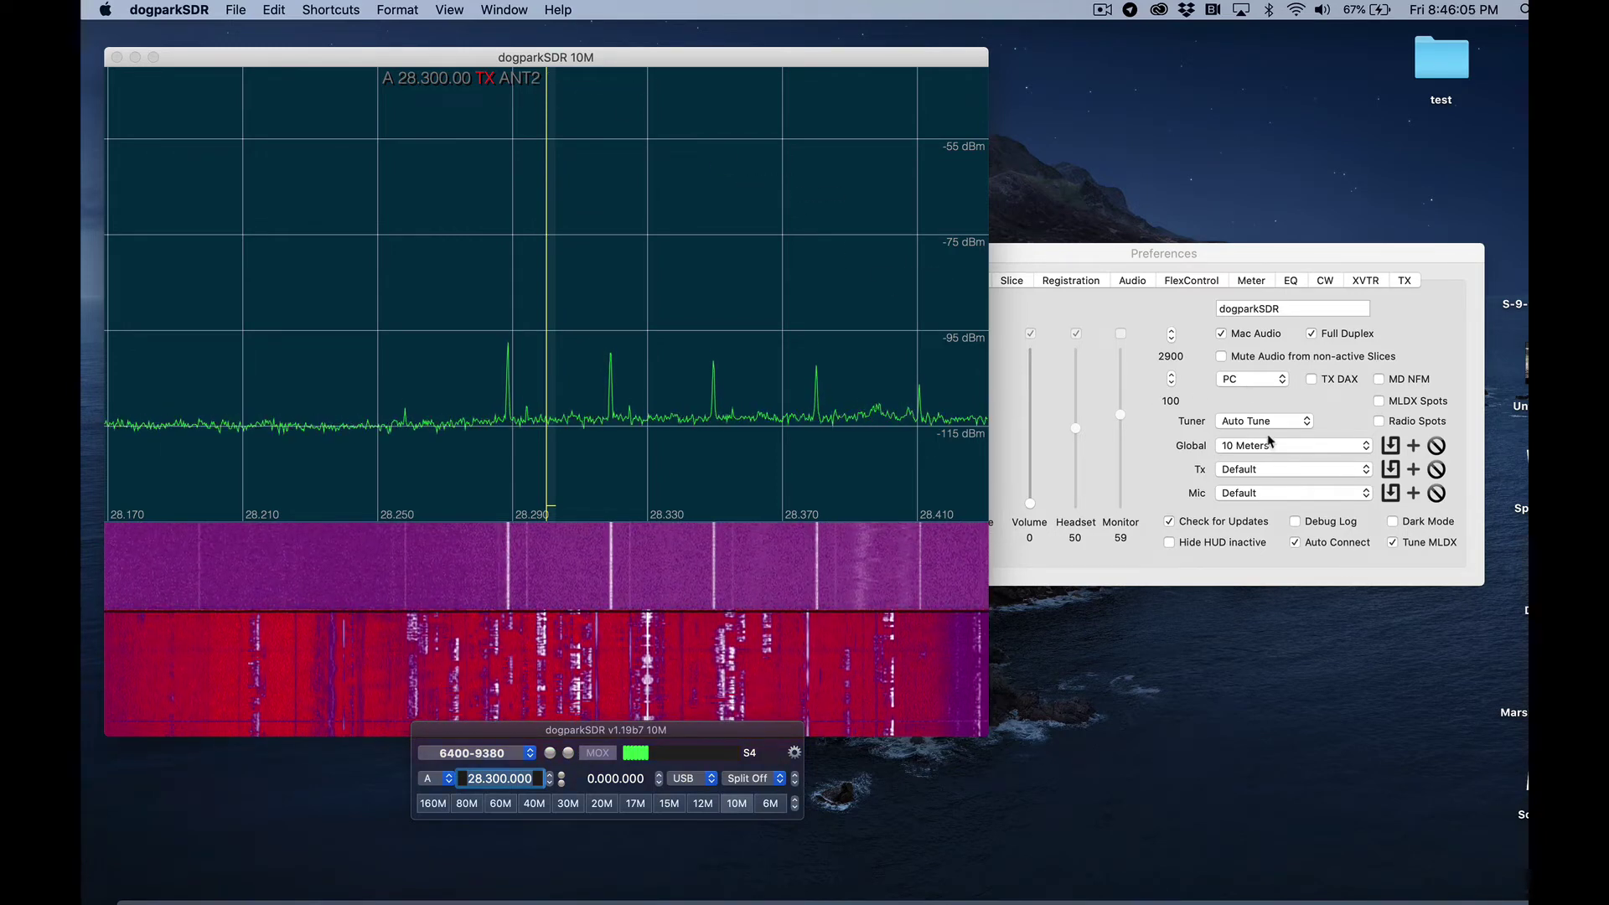
left_click(1054, 266)
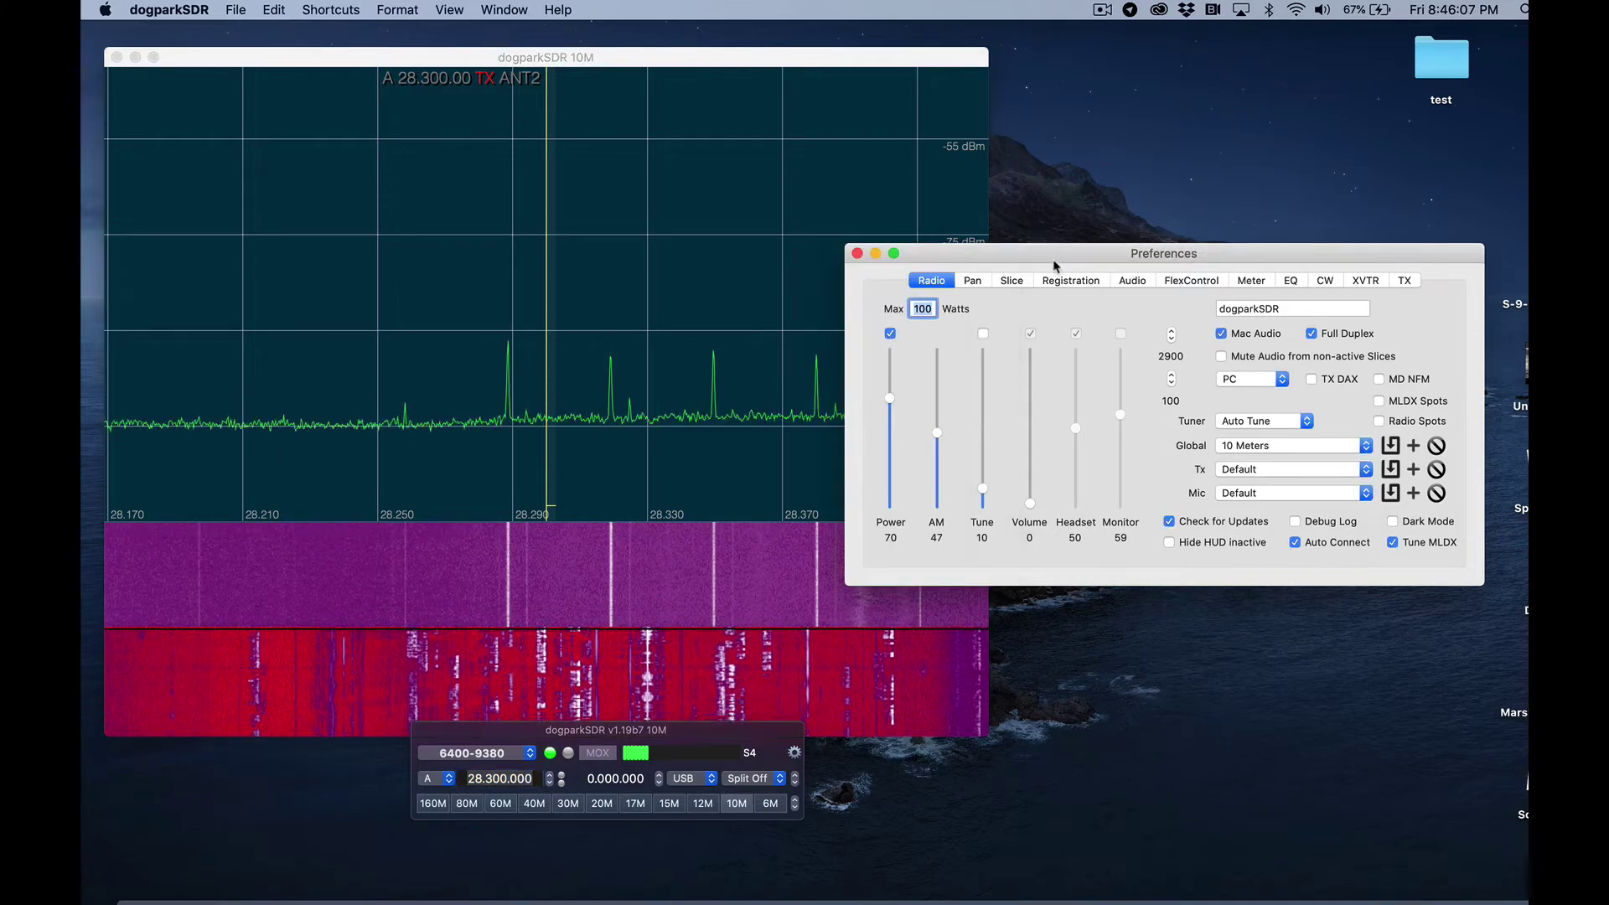
left_click(1014, 282)
left_click(1177, 389)
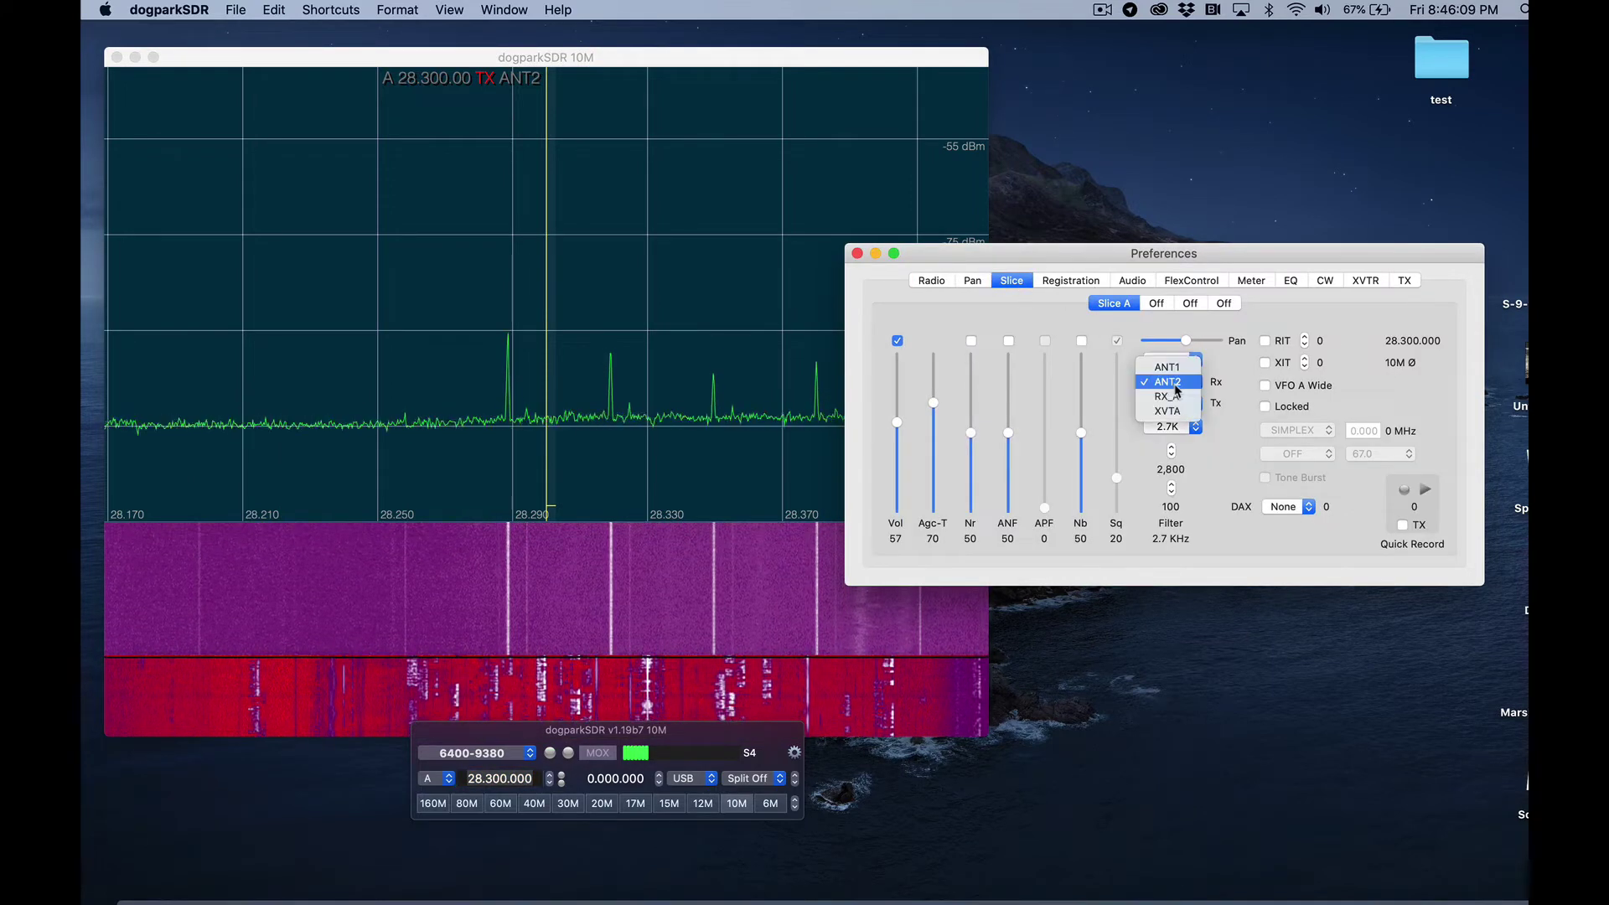
left_click(1176, 383)
left_click(1176, 402)
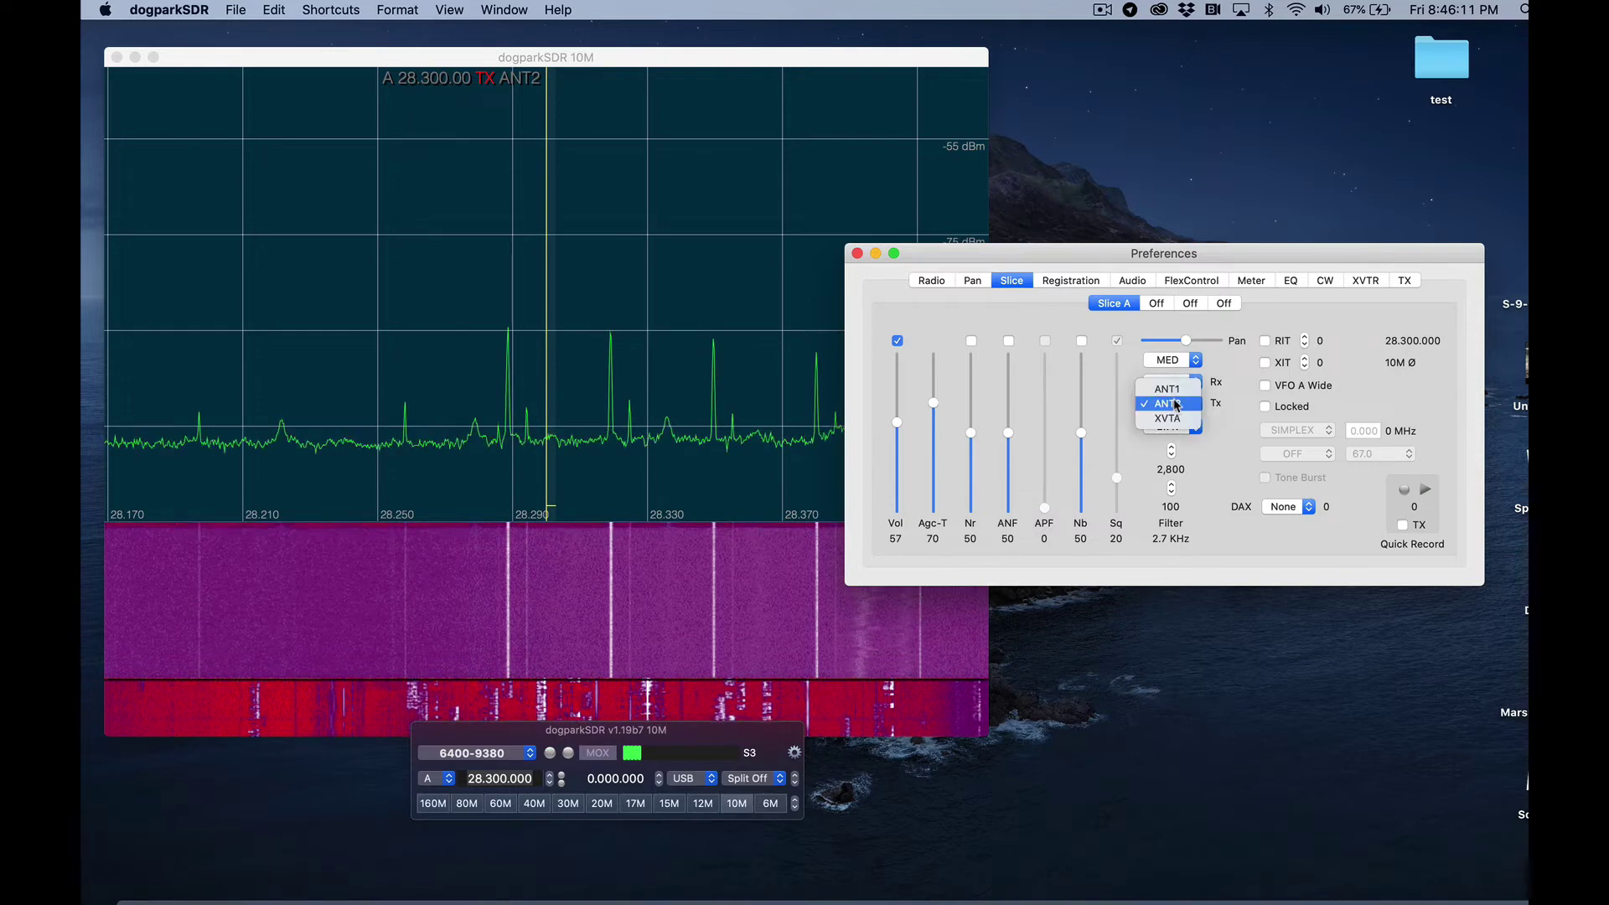
left_click(1172, 390)
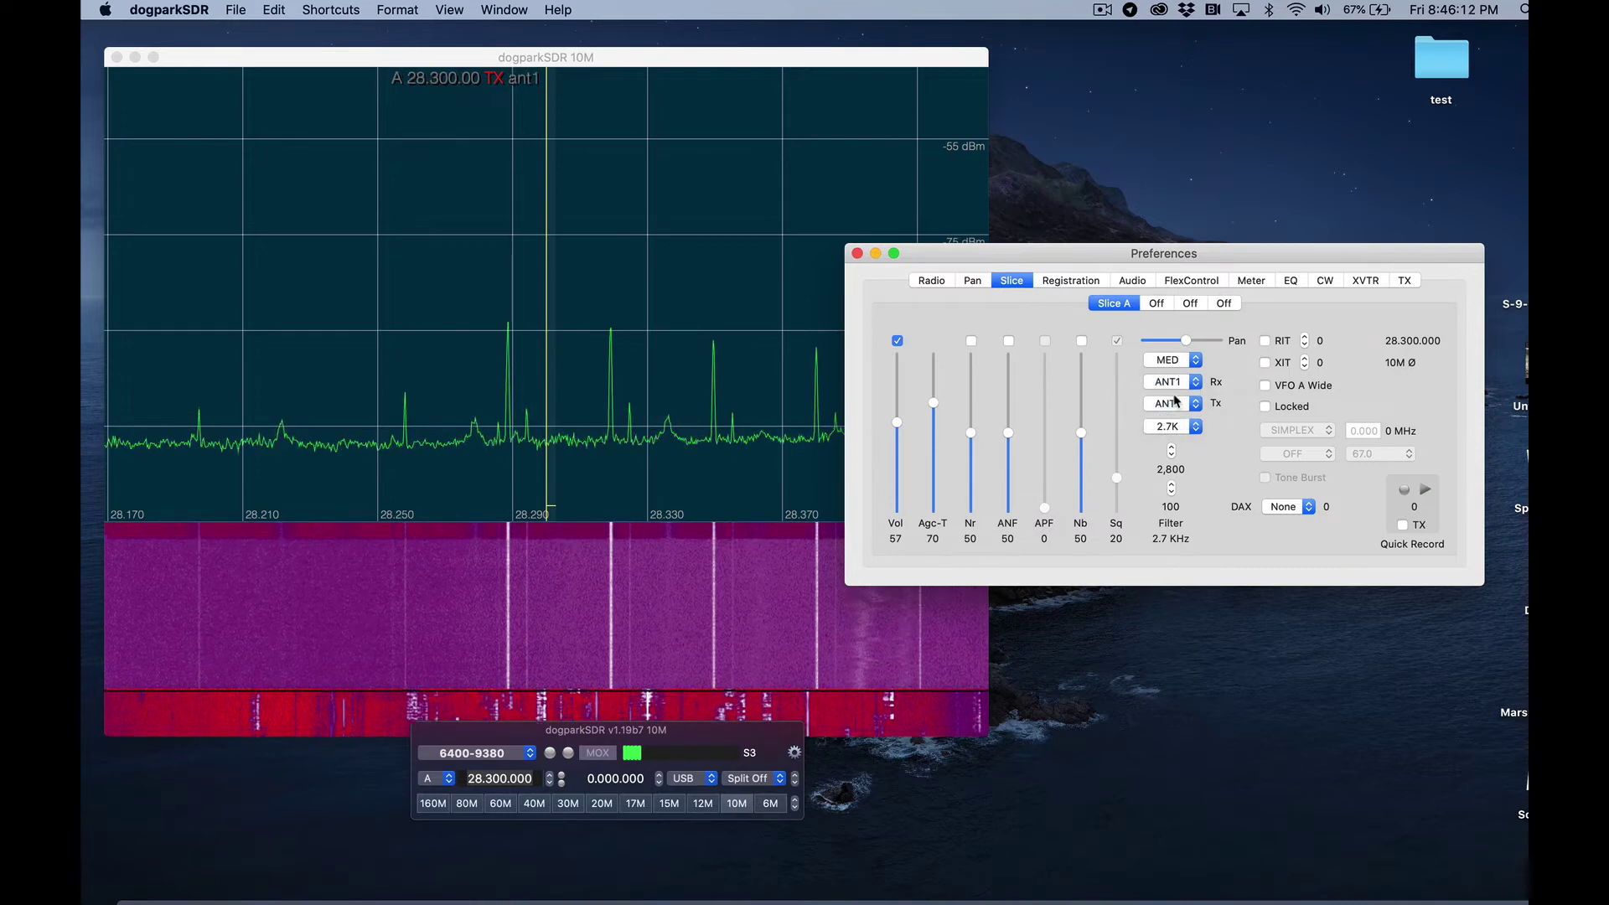
left_click(950, 280)
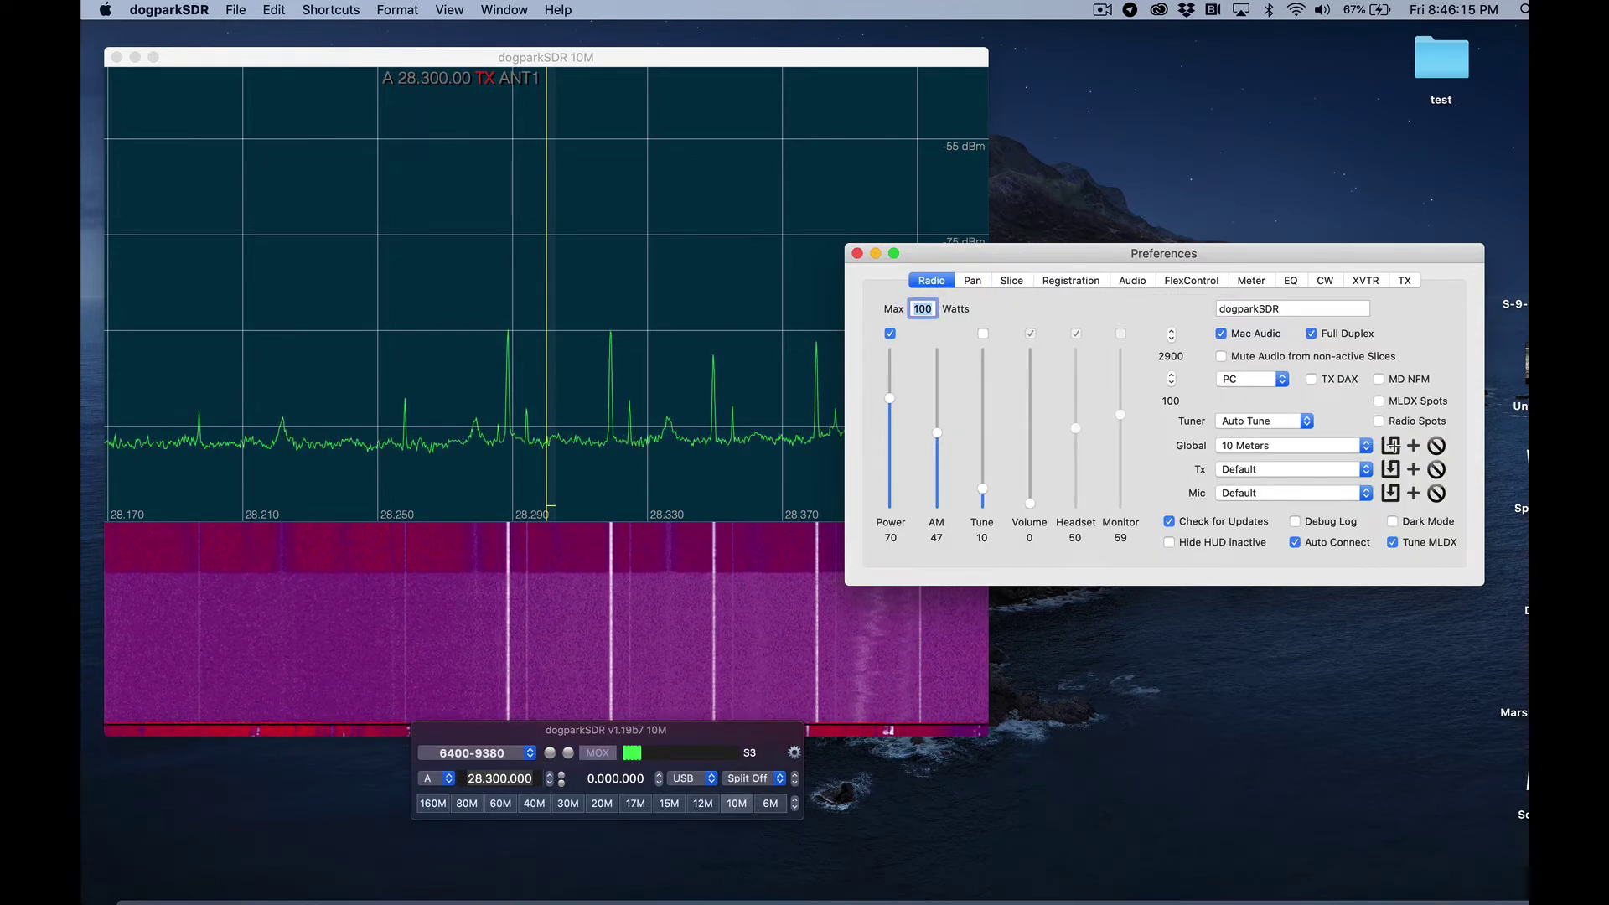